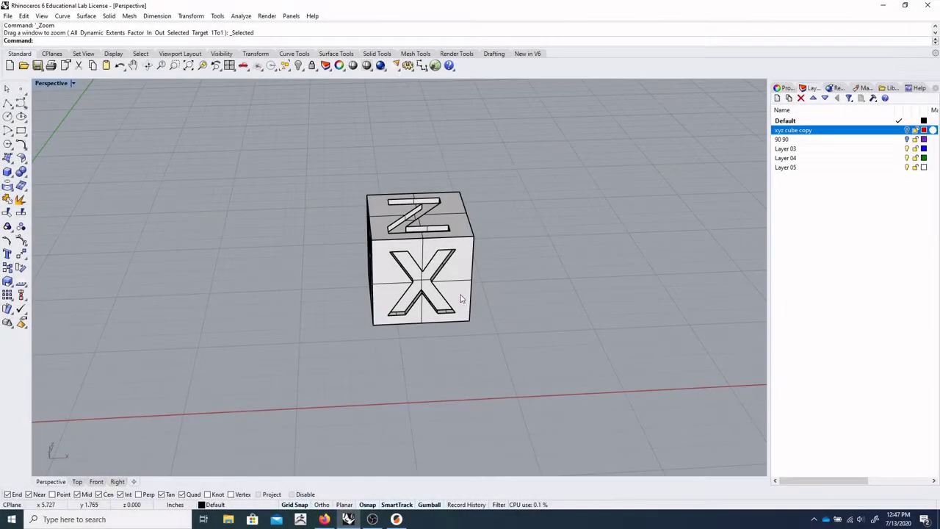
Step: Orbit the Perspective view down and around to show the cube's X and Y faces
right_click_drag(461, 298, 408, 448)
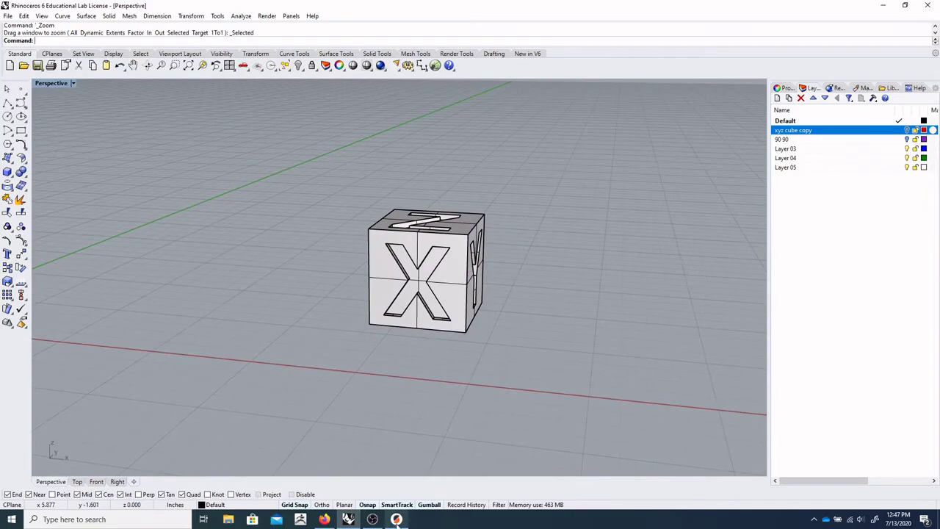
Step: Bring PrusaSlicer to the front and orbit the plater to an oblique view of the MK3 bed
mouse_move(397, 520)
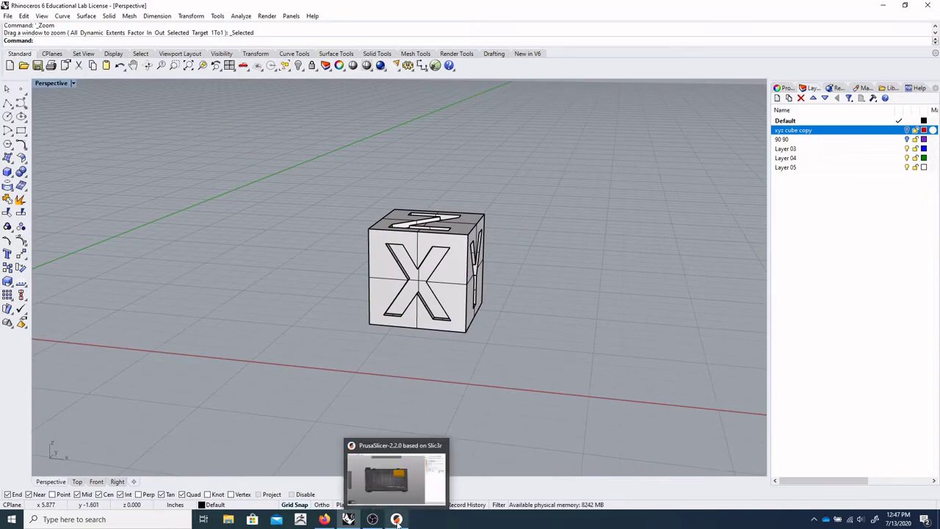
left_click(397, 519)
left_click_drag(379, 329, 384, 357)
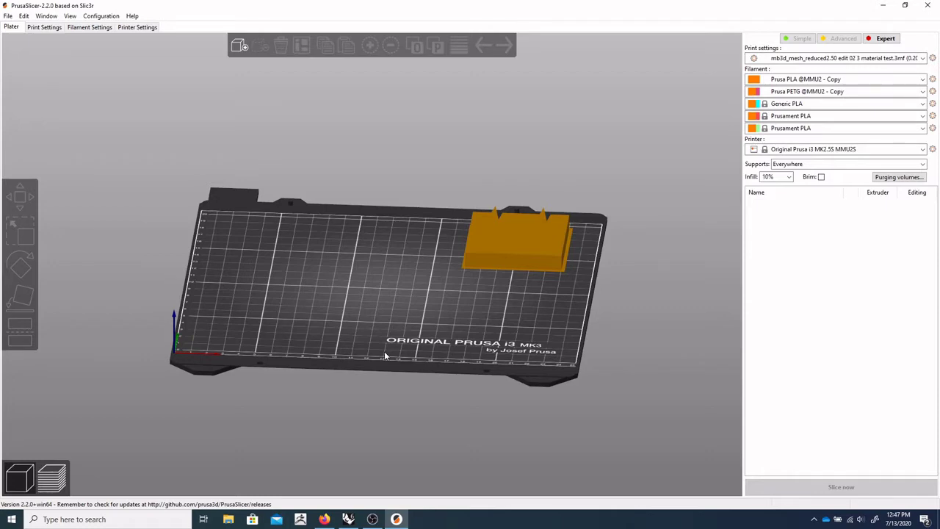
mouse_move(384, 353)
left_mouse_down()
mouse_move(430, 350)
mouse_move(385, 354)
mouse_move(392, 348)
left_mouse_up()
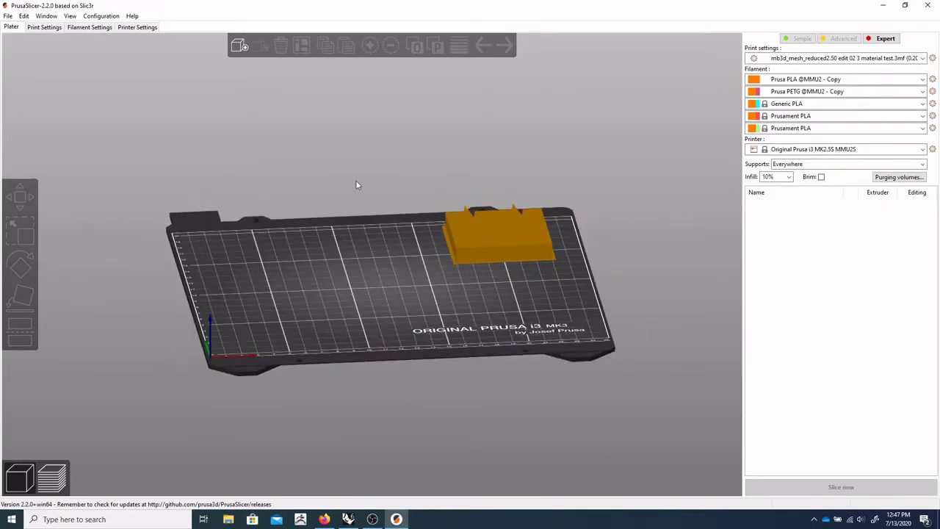
Step: Minimize PrusaSlicer and orbit around the cube in Rhino to inspect its X and Y faces
left_click(883, 5)
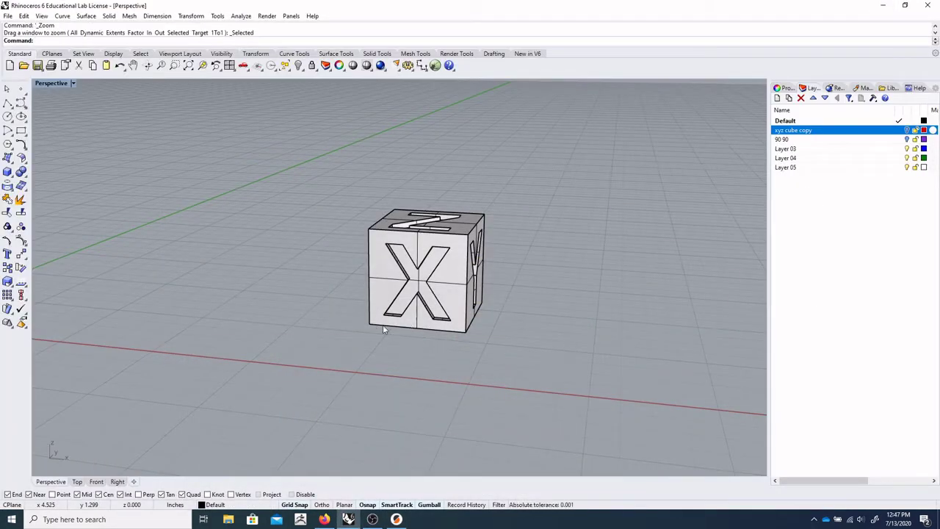
right_click_drag(348, 326, 367, 342)
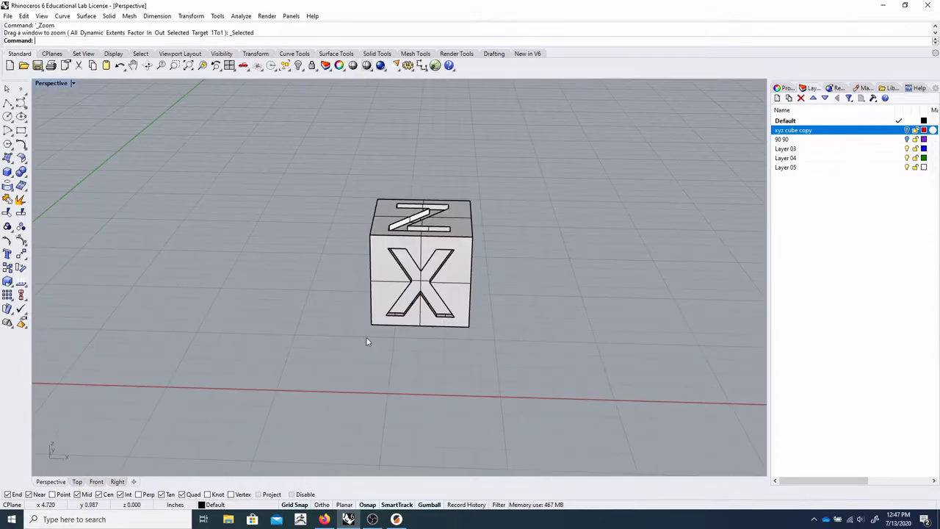
right_click_drag(348, 254, 355, 299)
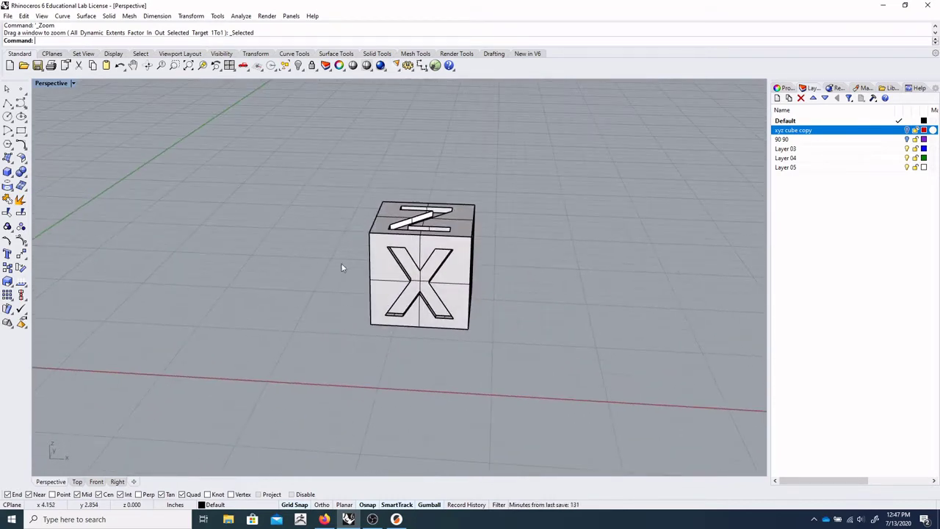
right_click_drag(342, 267, 357, 265)
right_click_drag(325, 296, 424, 320)
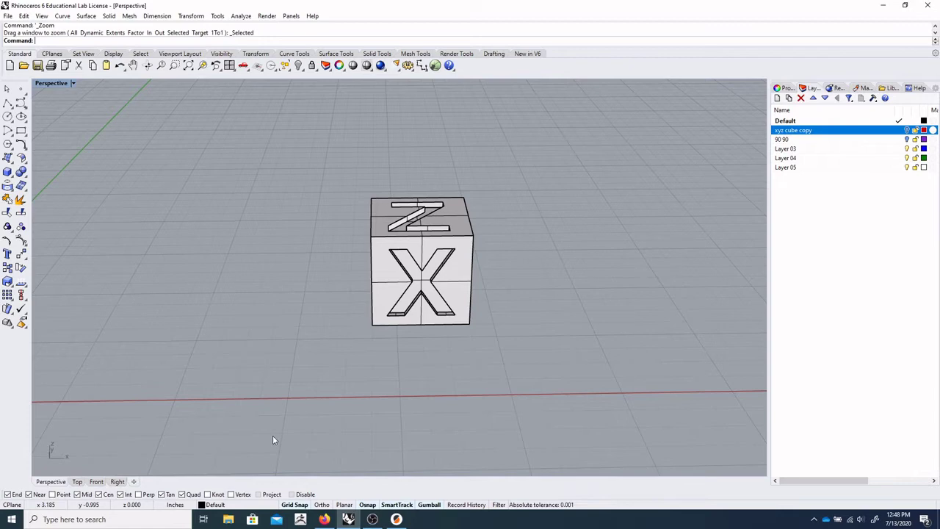
right_click_drag(646, 317, 593, 314)
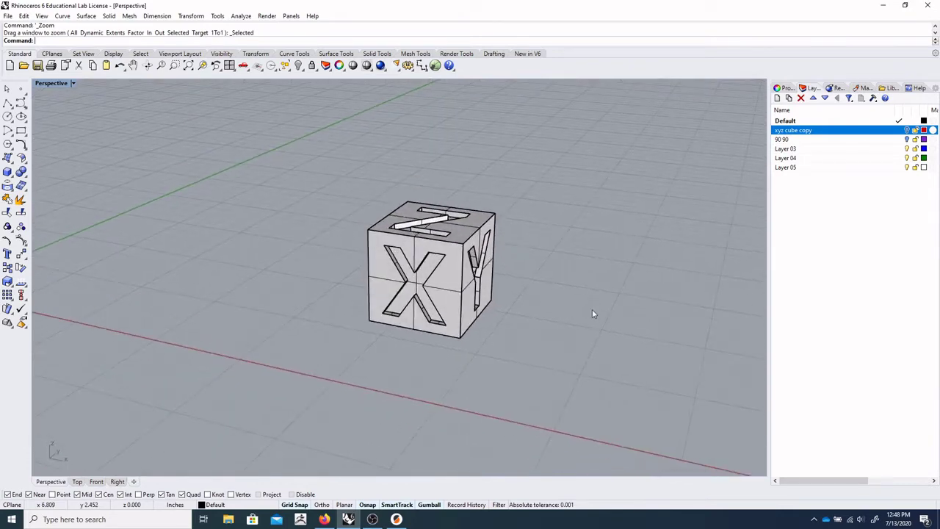
right_click_drag(514, 300, 472, 295)
right_click_drag(226, 283, 268, 274)
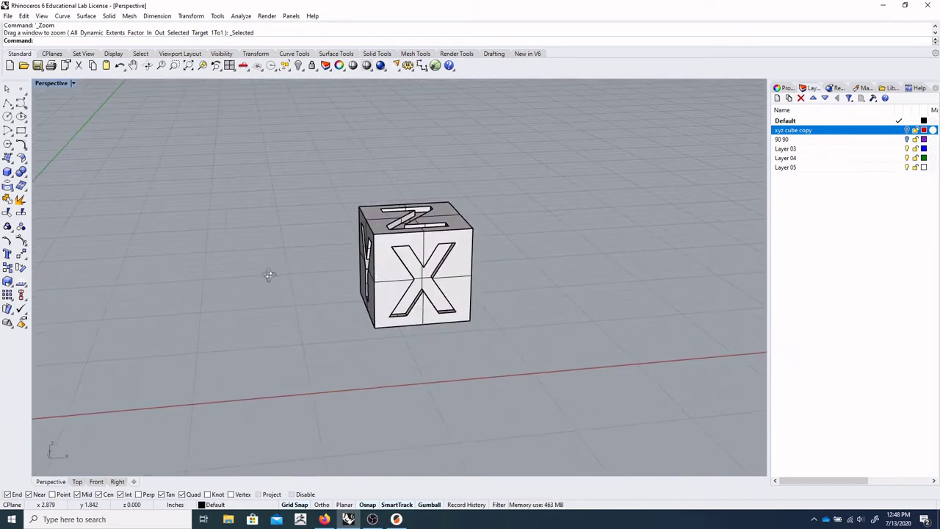
Step: Change the document's model units from Inch to Millimeters and move the scale prompt aside
left_click(9, 15)
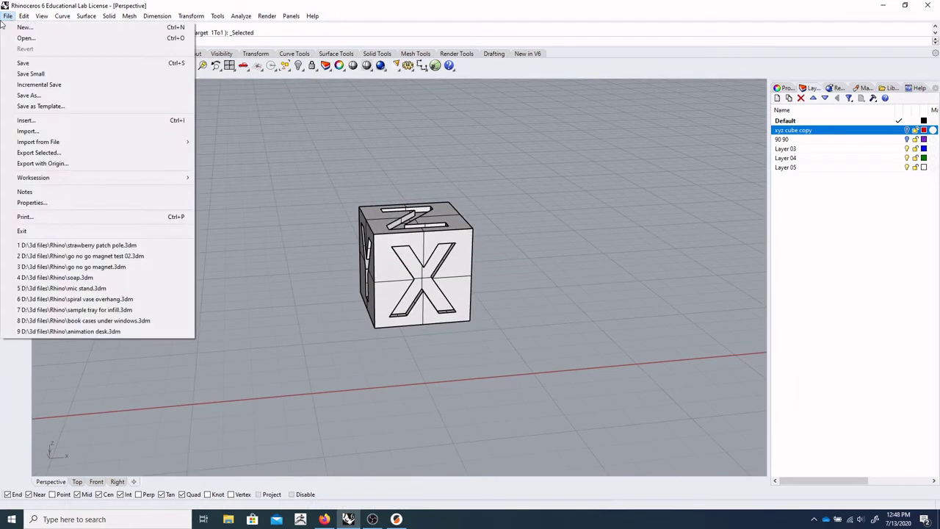
left_click(31, 203)
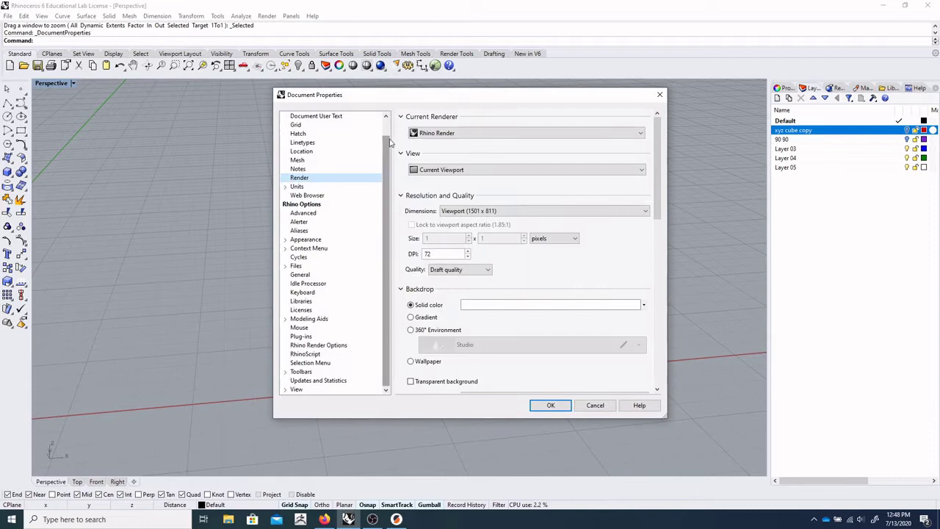
left_click(297, 187)
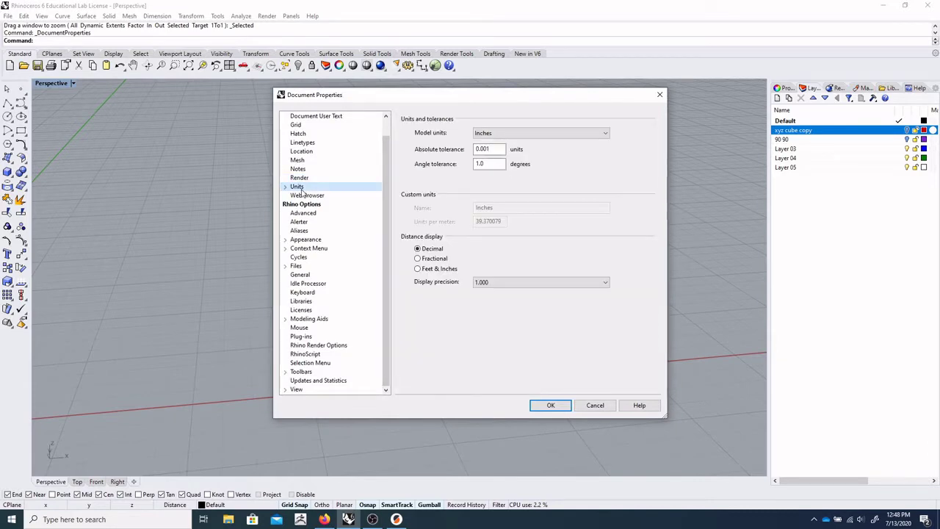
left_click(599, 135)
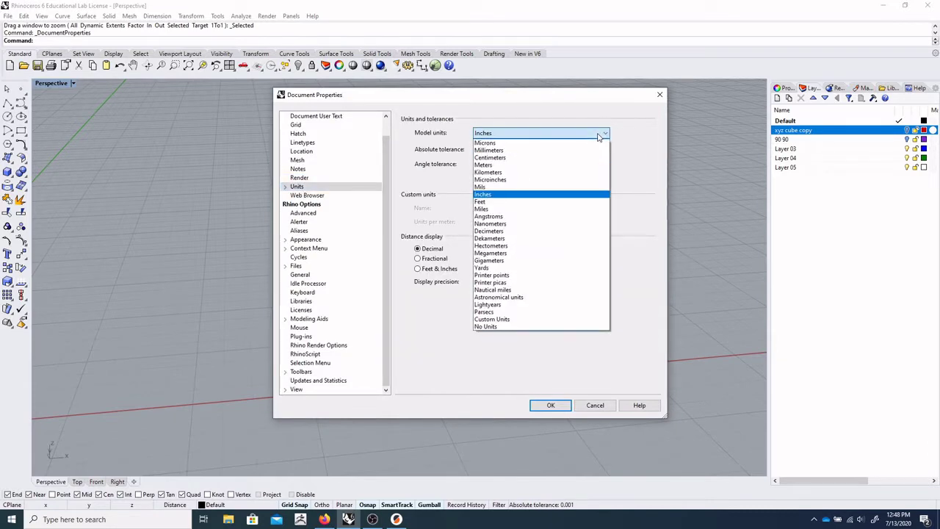
left_click(600, 135)
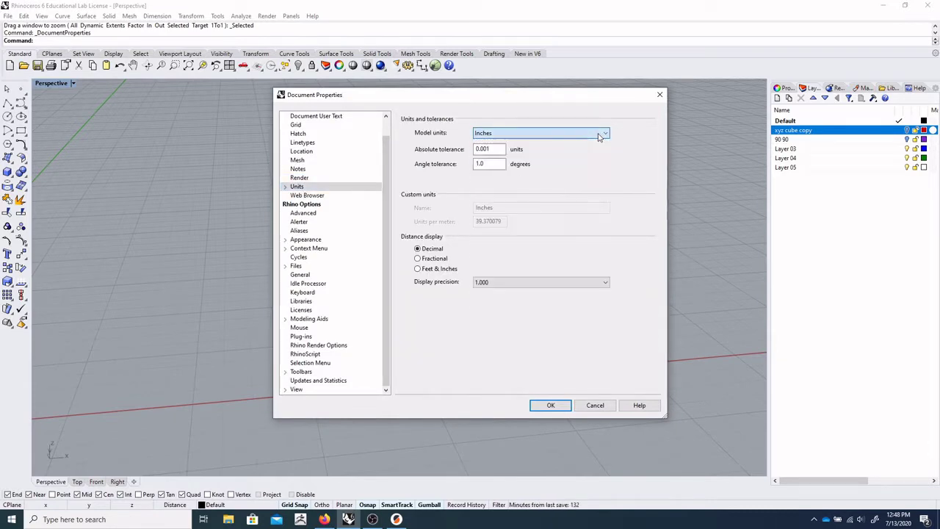
left_click(286, 187)
left_click(307, 196)
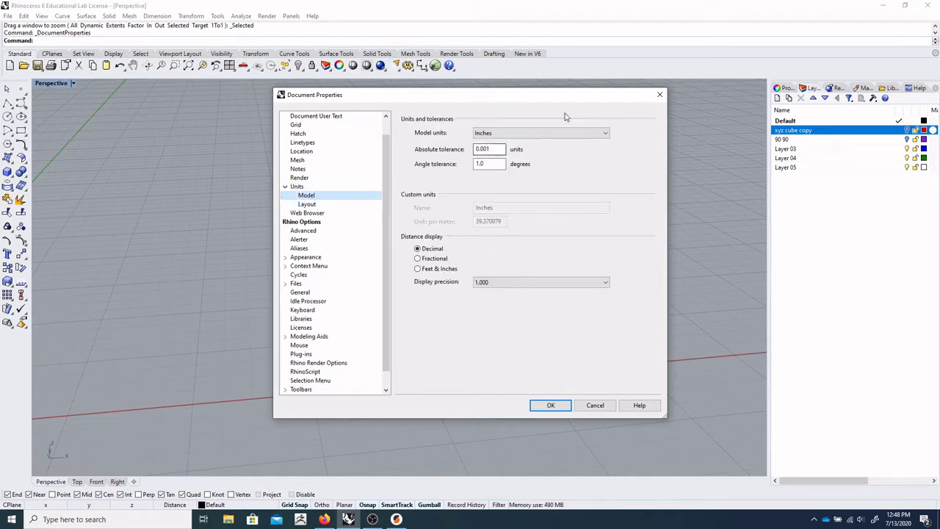
left_click(585, 137)
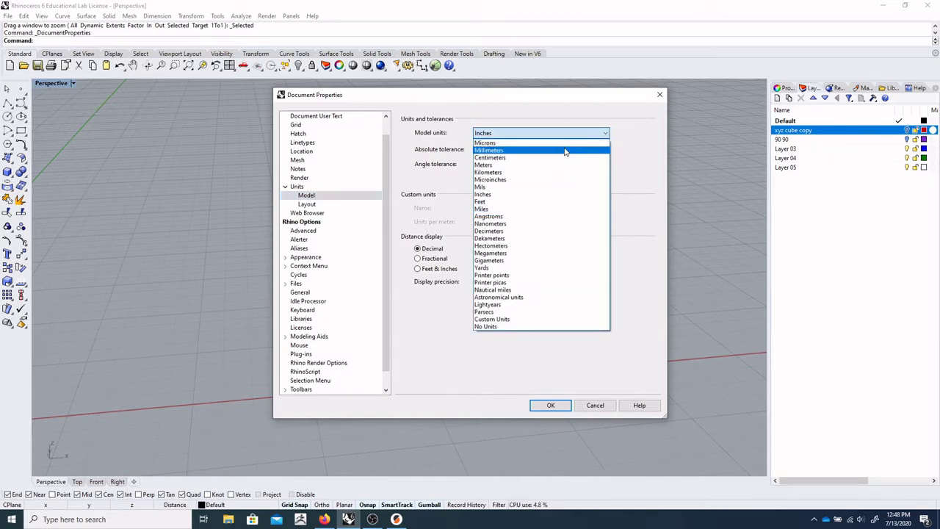
left_click(565, 151)
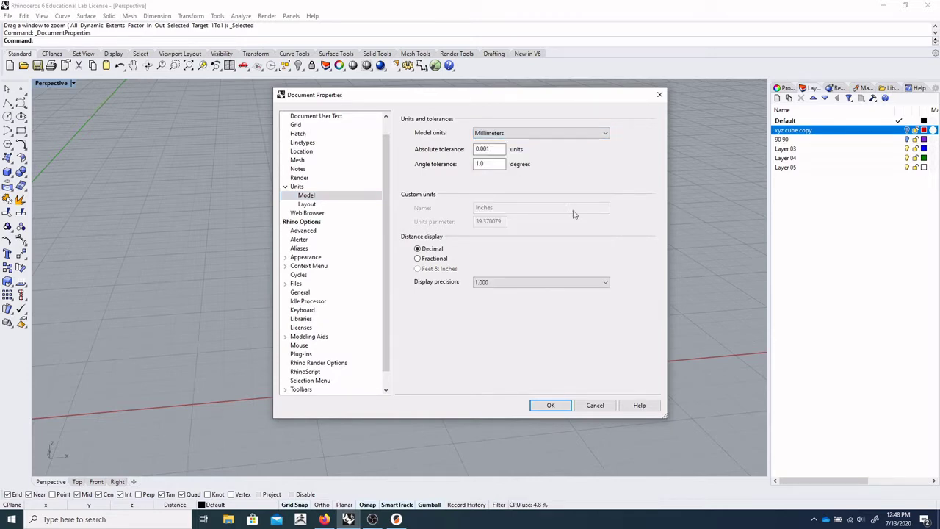
left_click(549, 406)
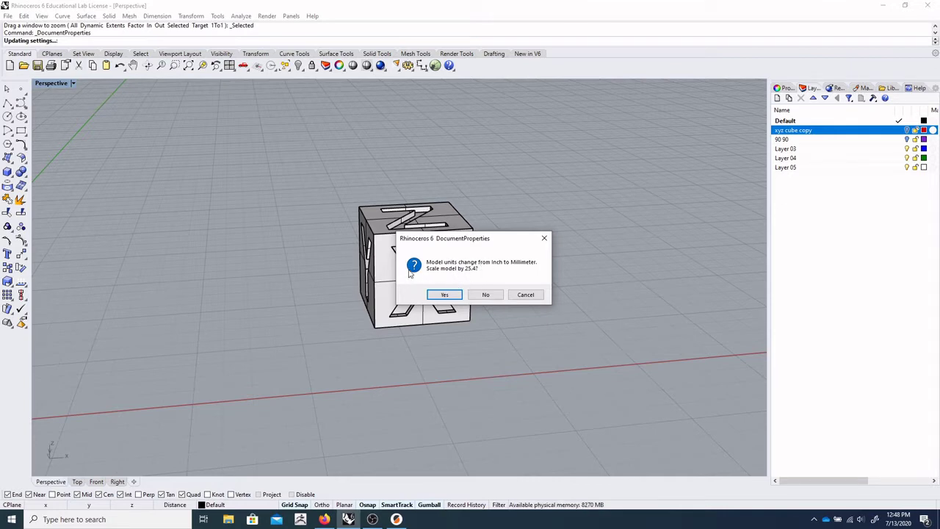
left_click_drag(430, 235, 202, 243)
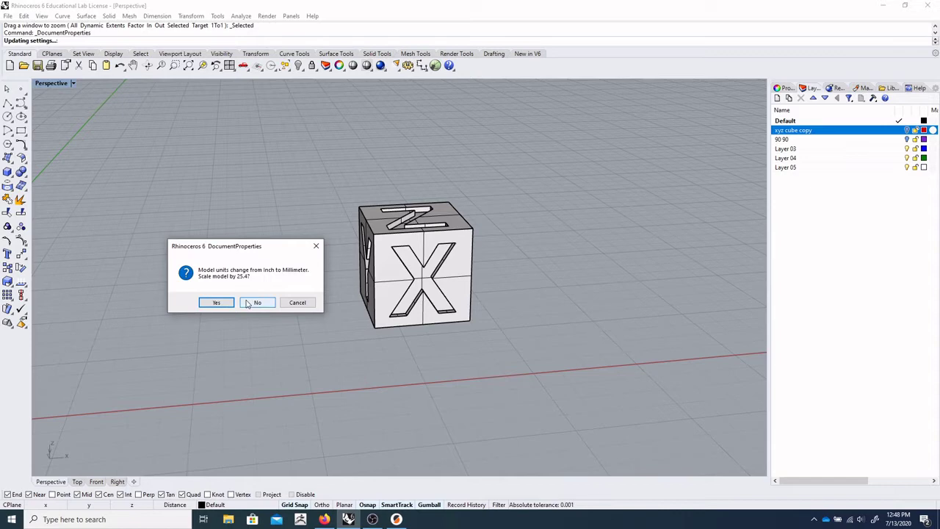
Step: Accept scaling the model by 25.4 and zoom out to the enlarged cube
left_click(217, 303)
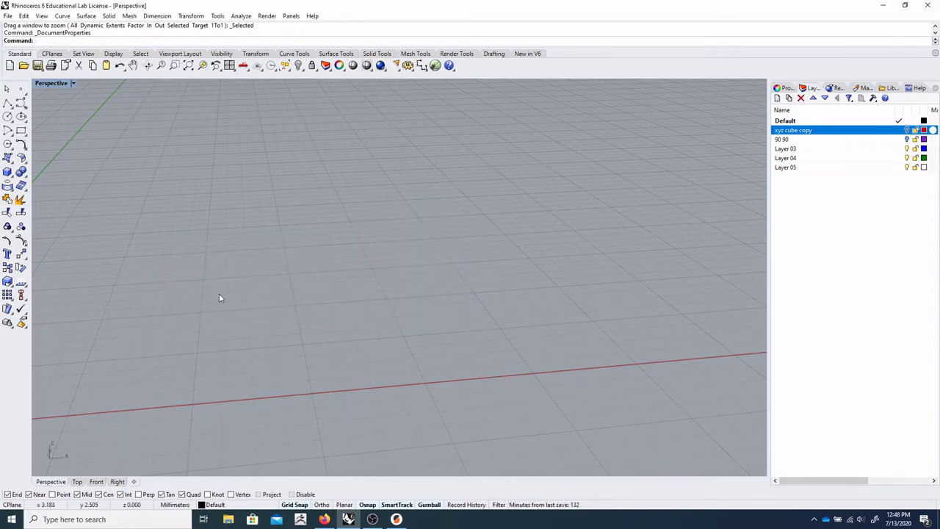
scroll(246, 292, "down", 5)
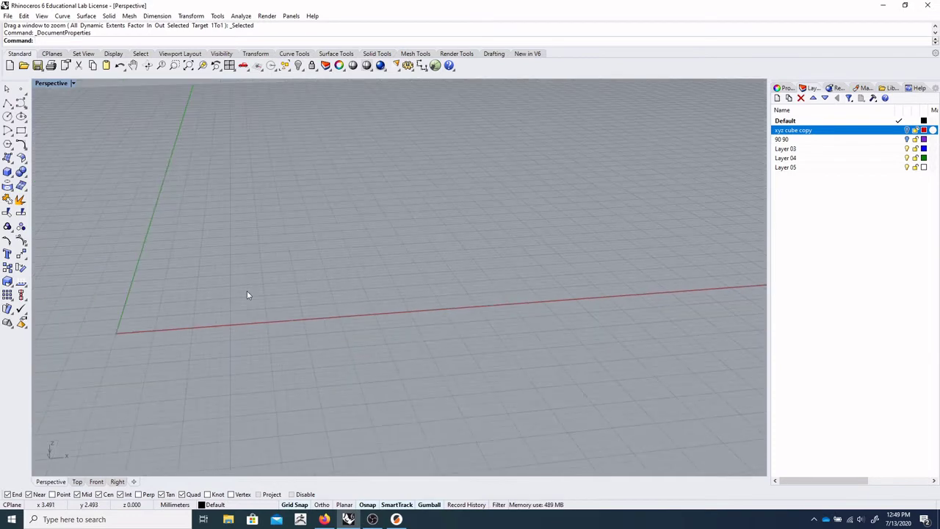
scroll(248, 295, "down", 5)
right_click_drag(271, 272, 270, 297)
Step: Move the cube along the X axis with the gumball to sit at the origin, then deselect it
left_click(490, 219)
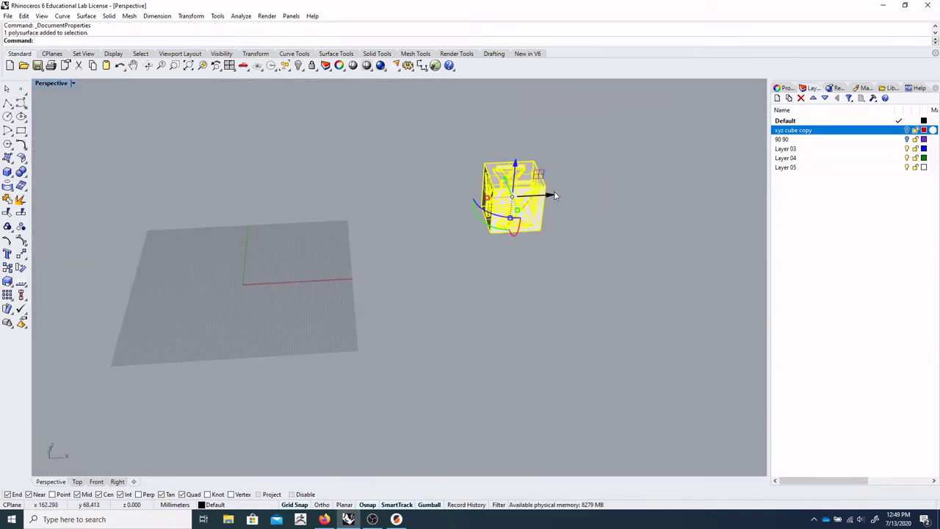
left_click_drag(542, 197, 331, 206)
right_click_drag(331, 206, 399, 241)
left_click_drag(233, 327, 301, 328)
right_click_drag(420, 335, 255, 273)
scroll(238, 220, "up", 5)
left_click(203, 257)
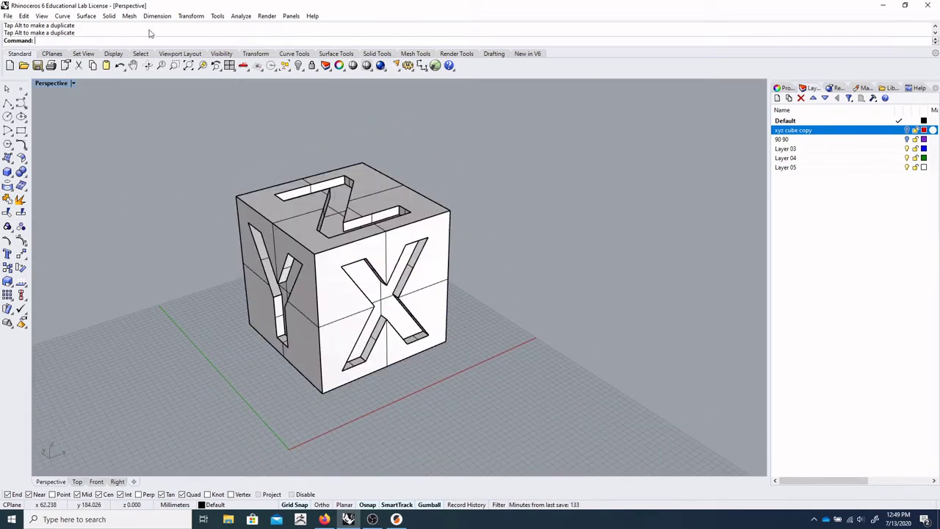
Step: Add a linear dimension along the cube's bottom edge, from its lower-left to bottom corner
left_click(130, 17)
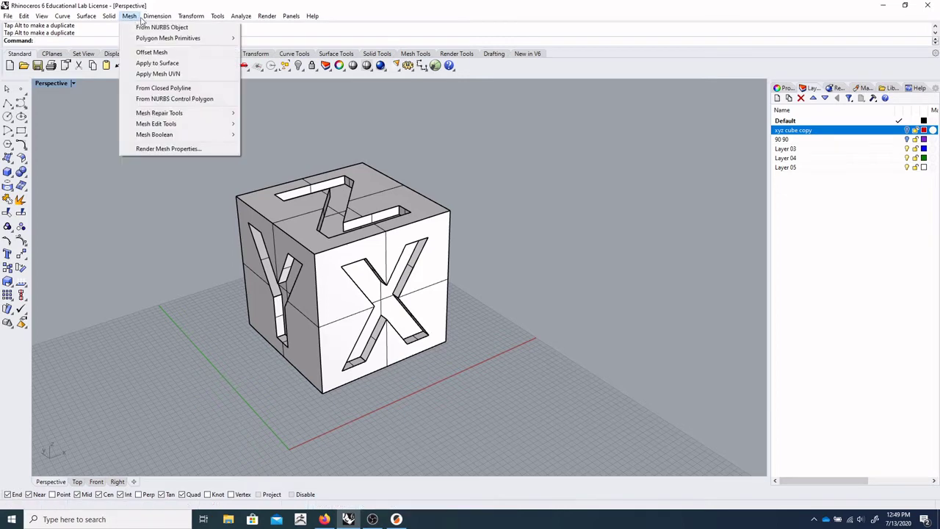
left_click(110, 16)
left_click(157, 17)
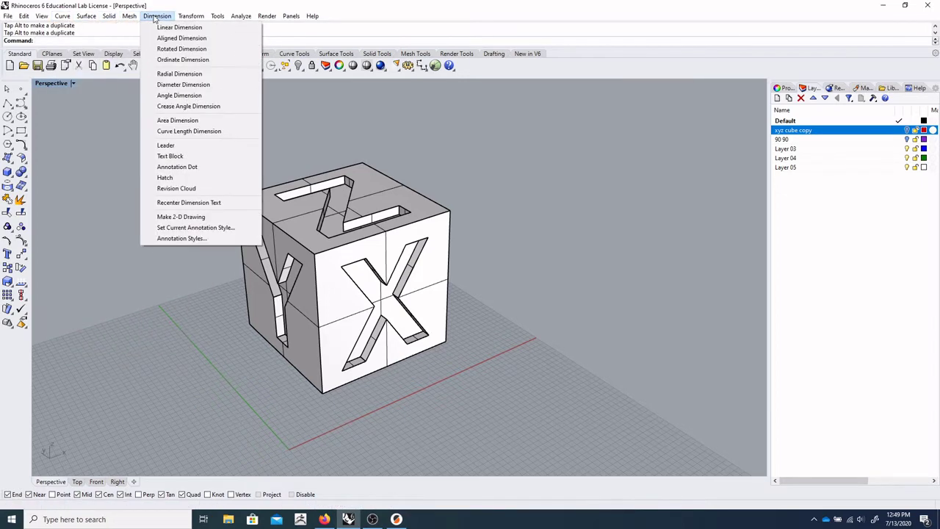
left_click(180, 27)
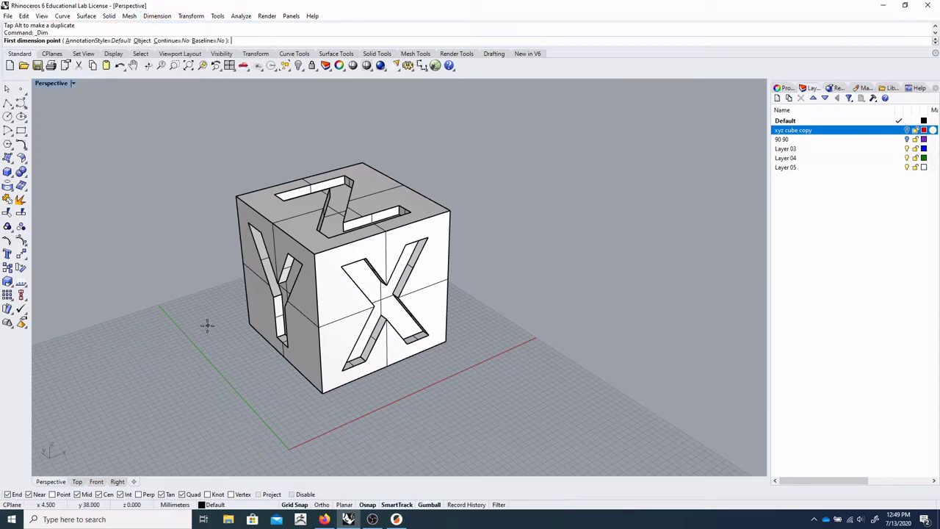
left_click(247, 324)
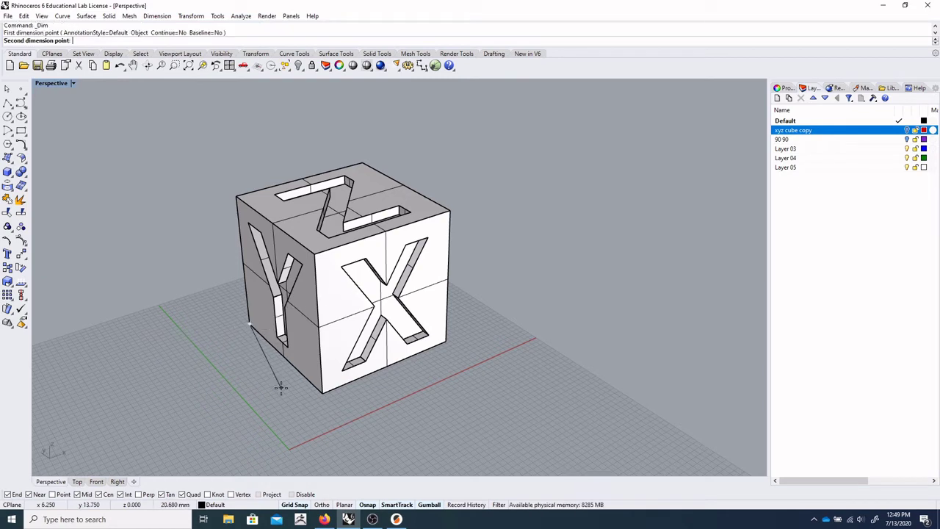
left_click(320, 397)
left_click(200, 400)
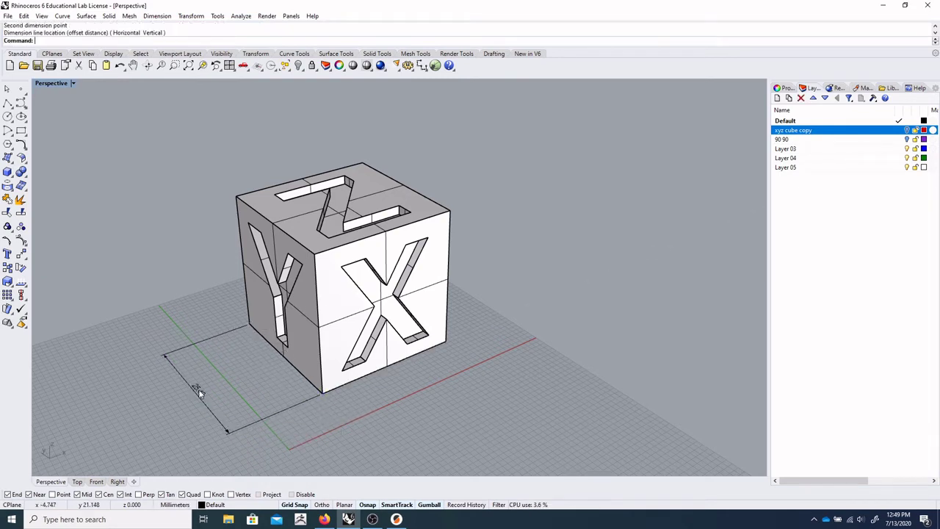
scroll(200, 396, "up", 4)
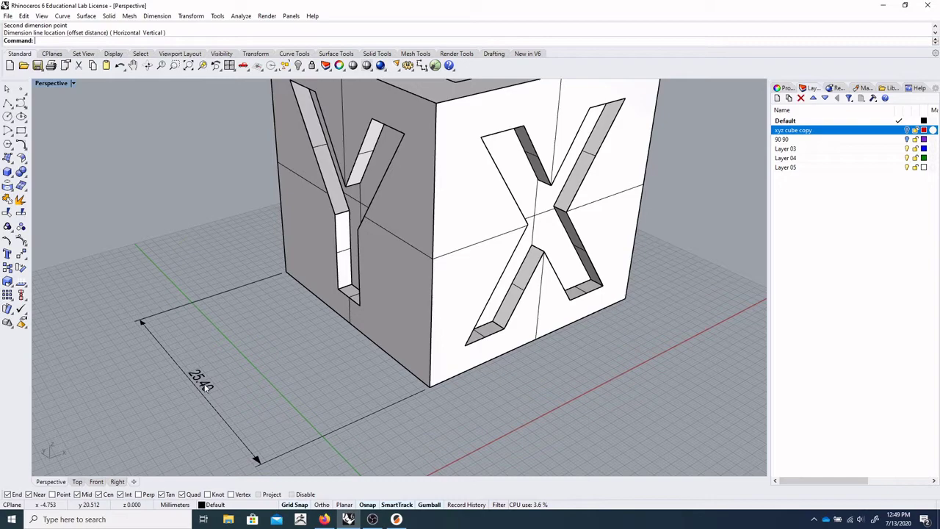
scroll(220, 385, "down", 5)
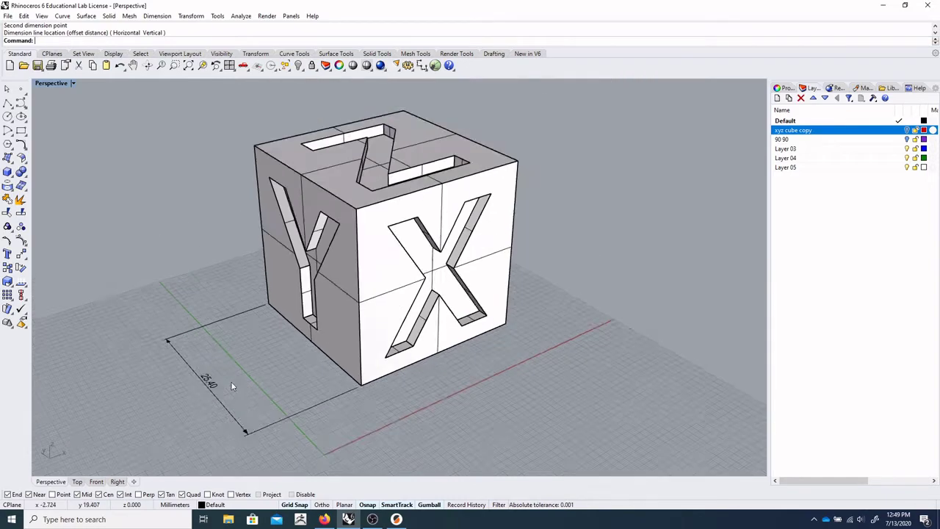
right_click_drag(230, 382, 339, 412)
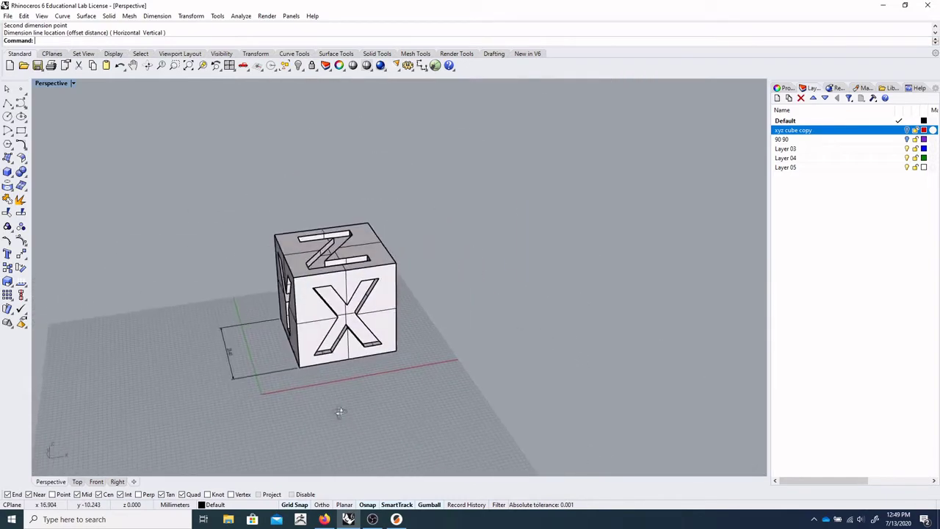
Step: Delete that dimension and select the cube for export
left_click(234, 351)
key("Delete")
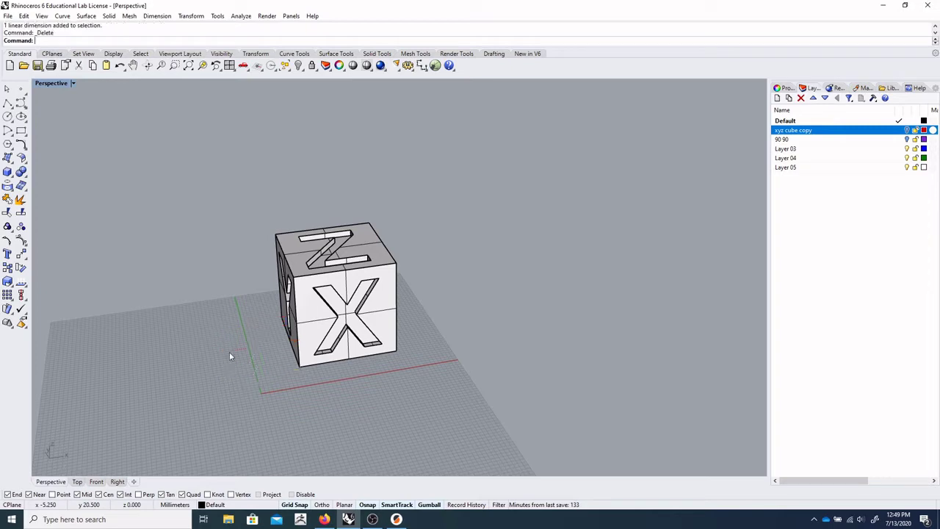
right_click_drag(229, 352, 212, 341)
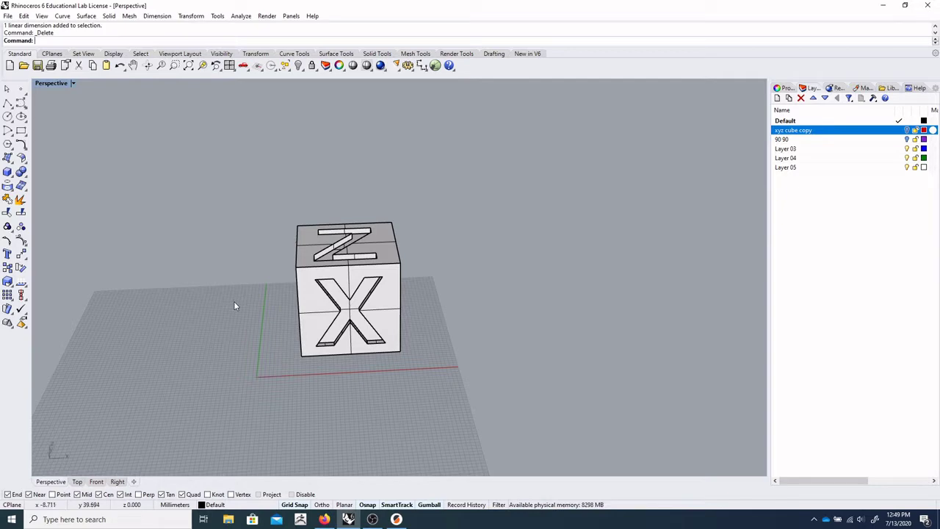
right_click_drag(290, 300, 154, 368)
left_click(321, 329)
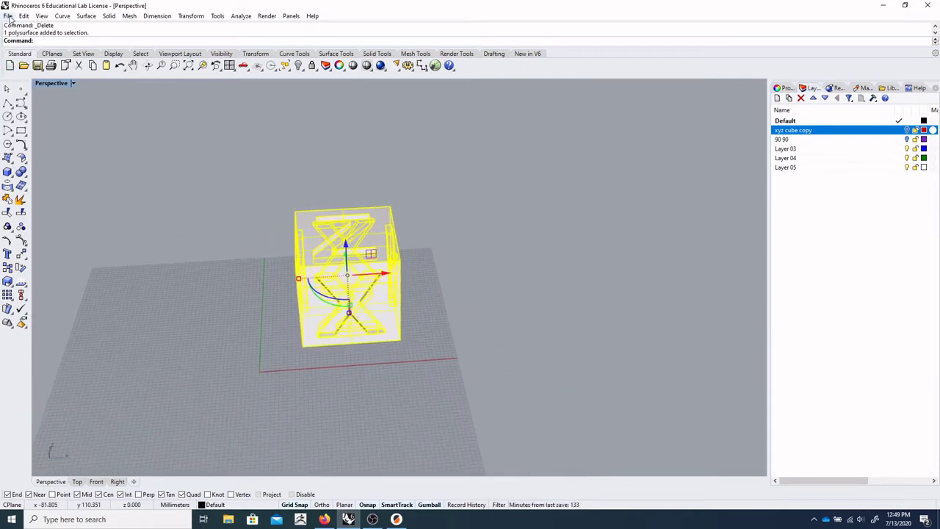
Step: Export the selected cube, creating and opening a new 'prusa test' folder on the Desktop
left_click(9, 17)
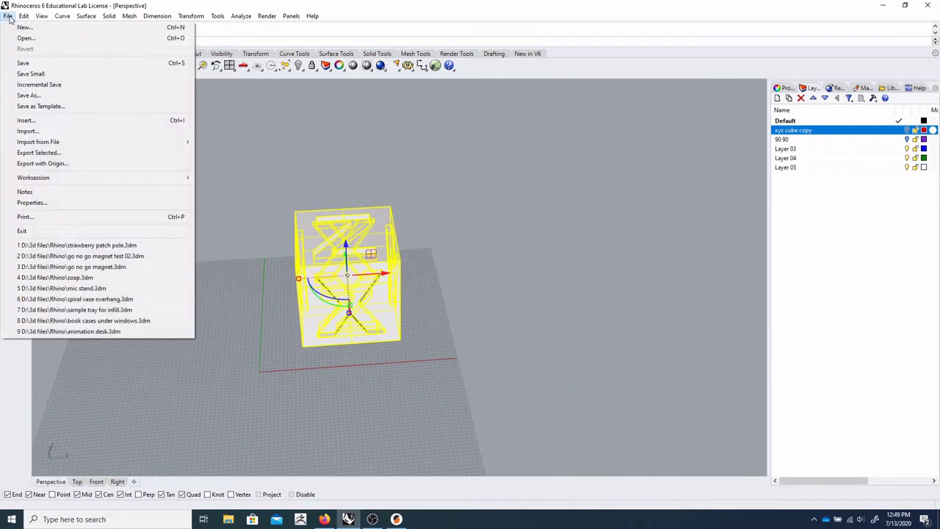
left_click(40, 153)
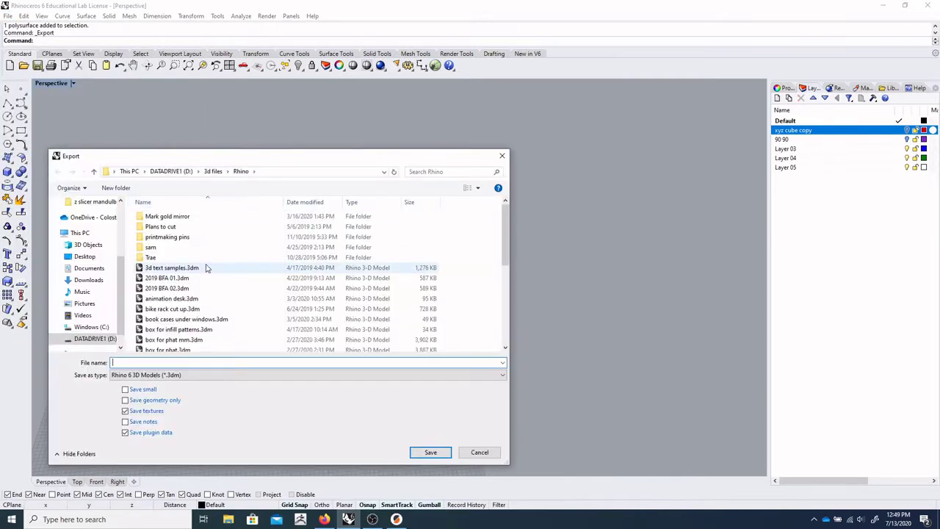
scroll(269, 278, "down", 8)
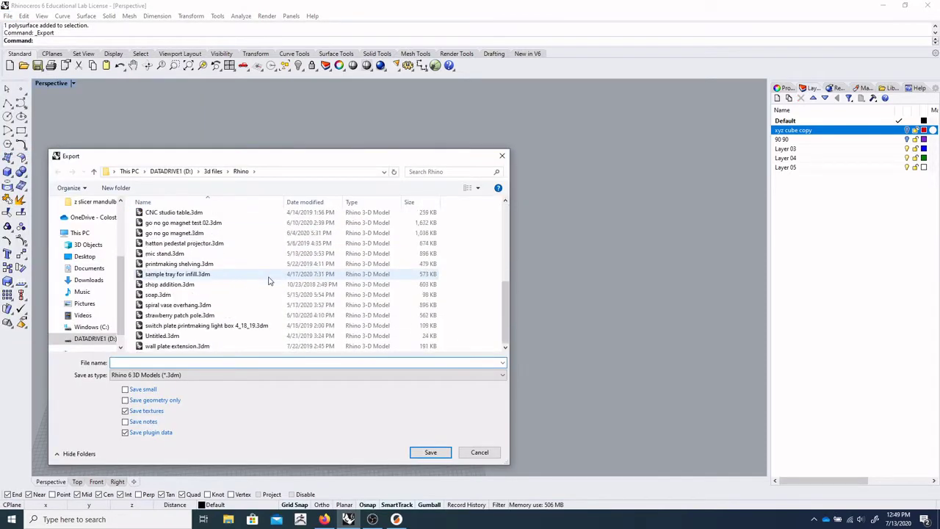
scroll(269, 281, "up", 8)
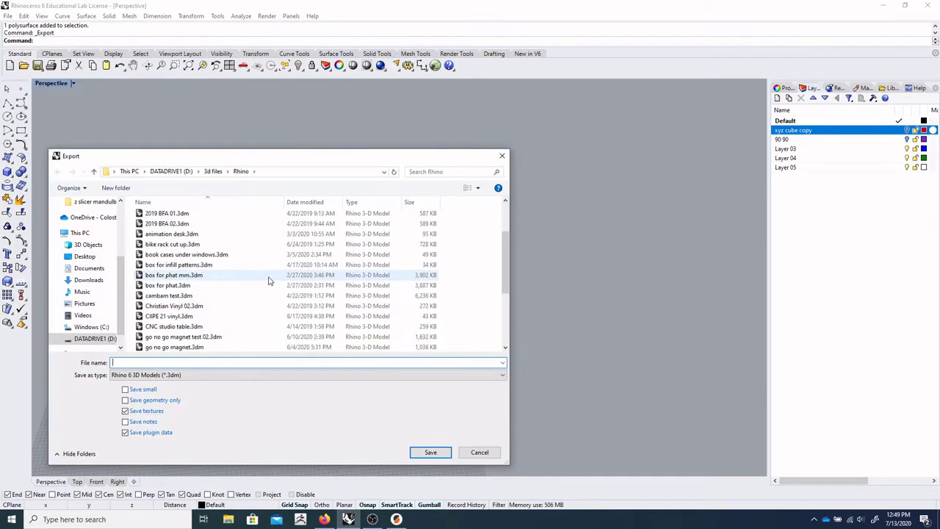
left_click(93, 261)
left_click(116, 187)
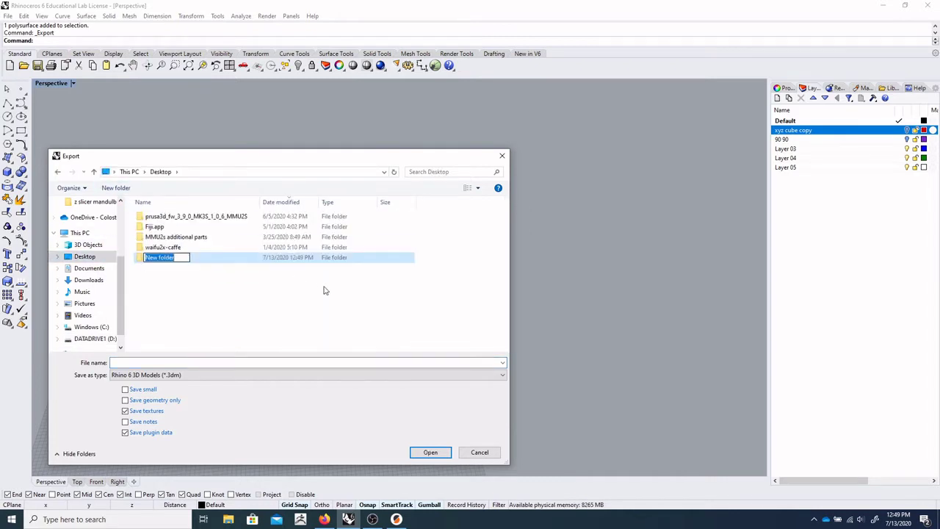
key("BackSpace")
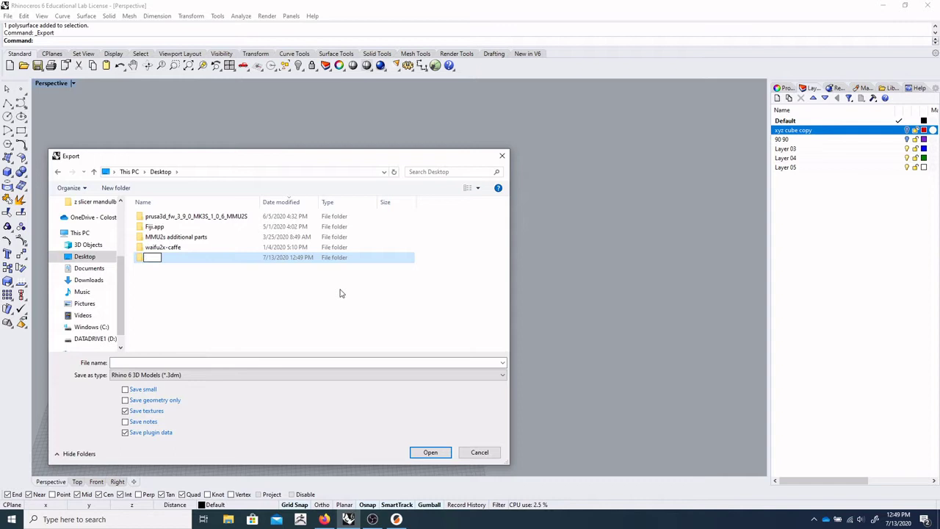
type("prusa test")
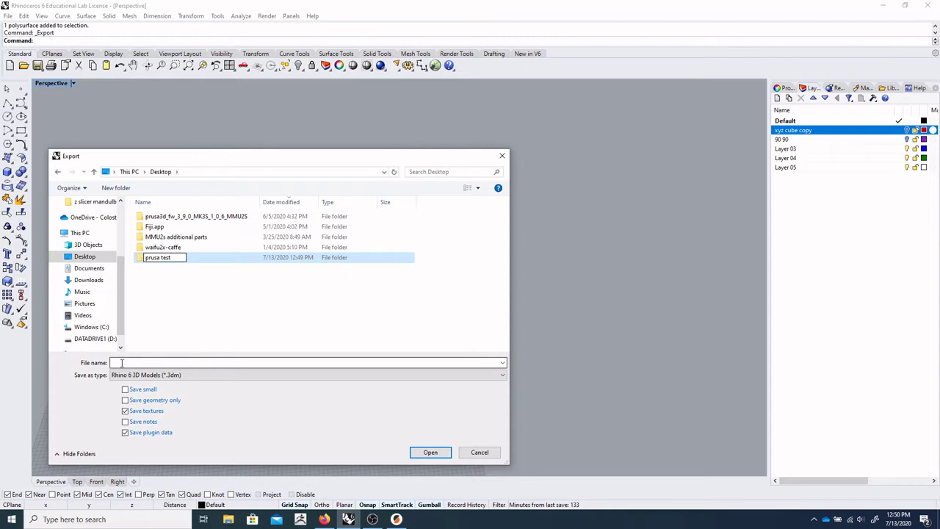
key("Return")
double_click(139, 259)
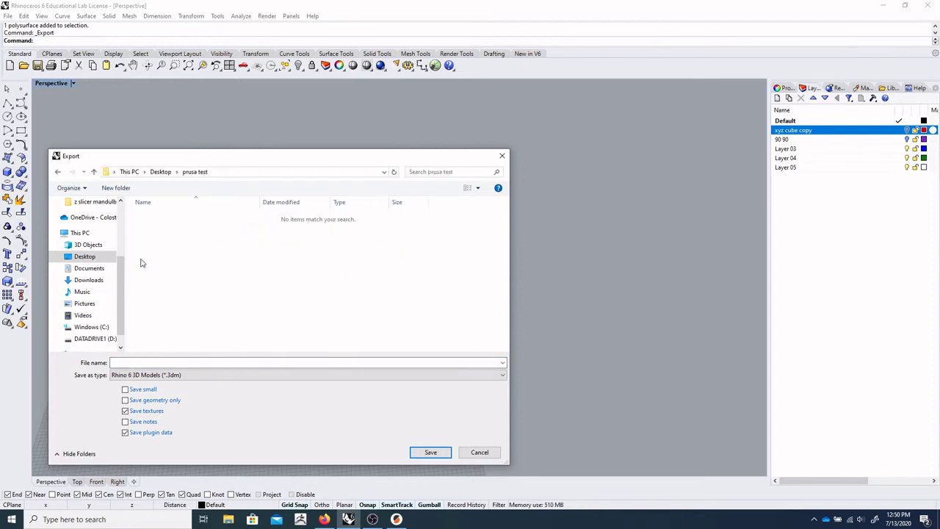
Step: Name the export file 'cube' and set the format to STL
left_click(141, 363)
type("cube")
key("Tab")
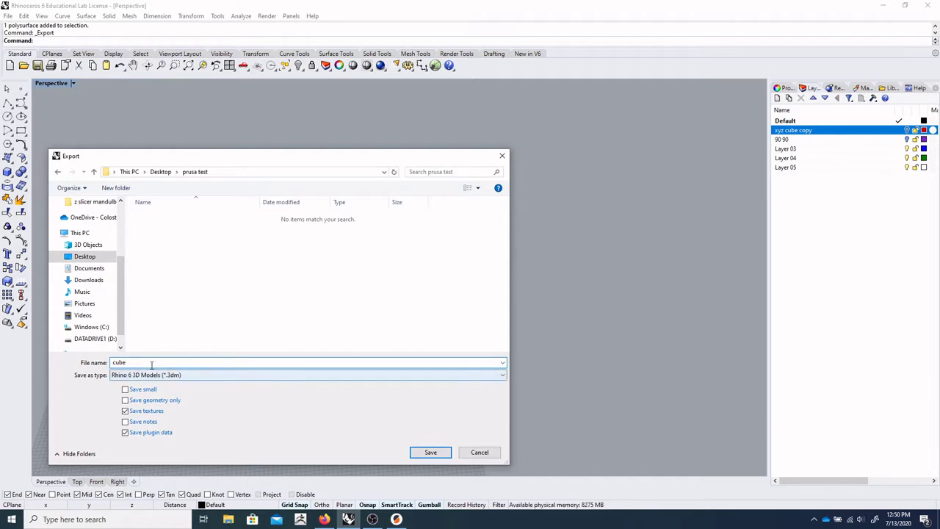
left_click(125, 376)
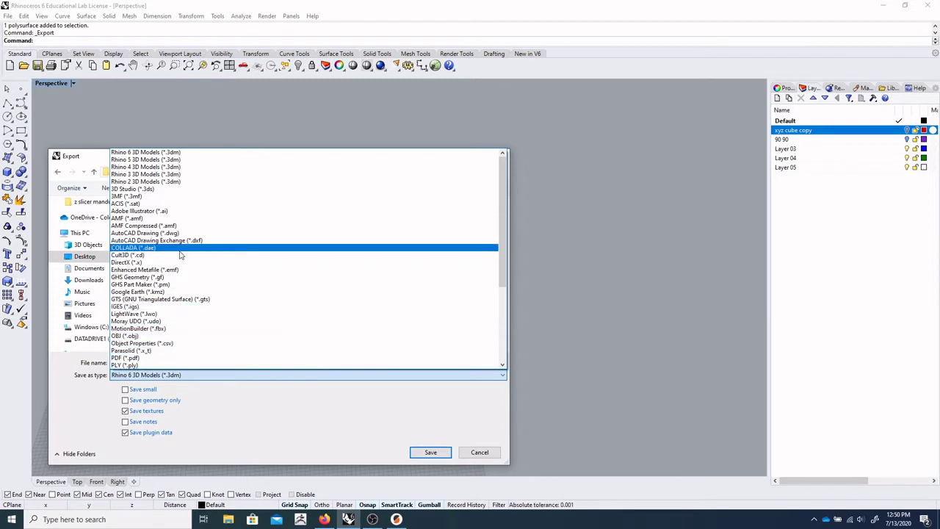
scroll(179, 264, "down", 4)
scroll(181, 255, "down", 2)
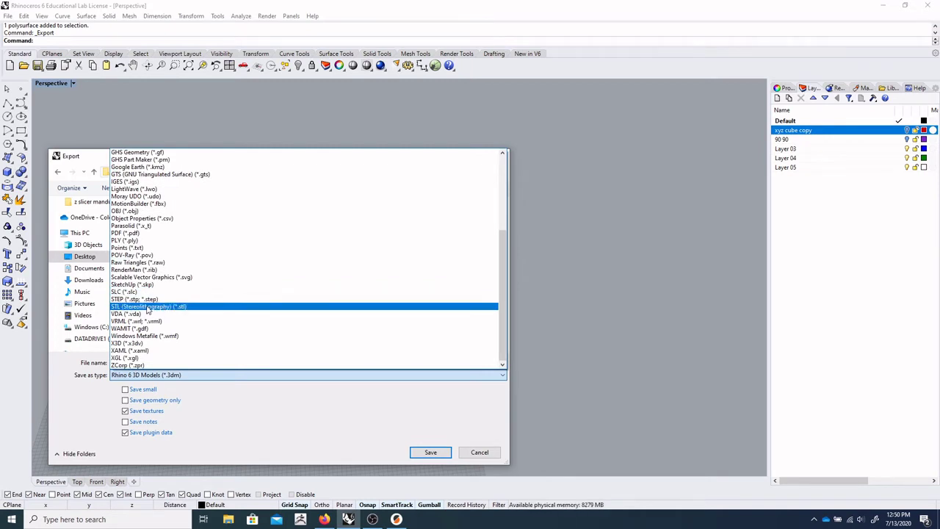
left_click(148, 307)
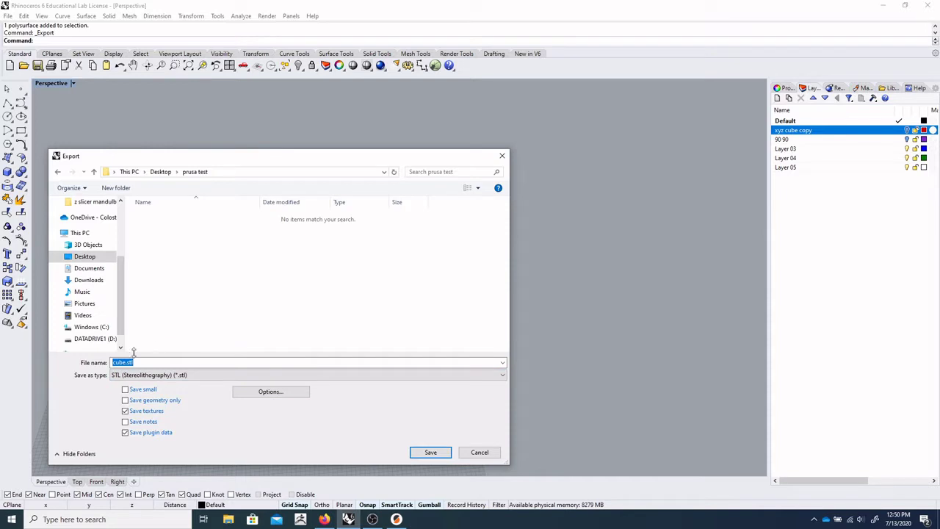
Step: Save cube.stl with 0.02 mm mesh tolerance in binary STL format
left_click(433, 452)
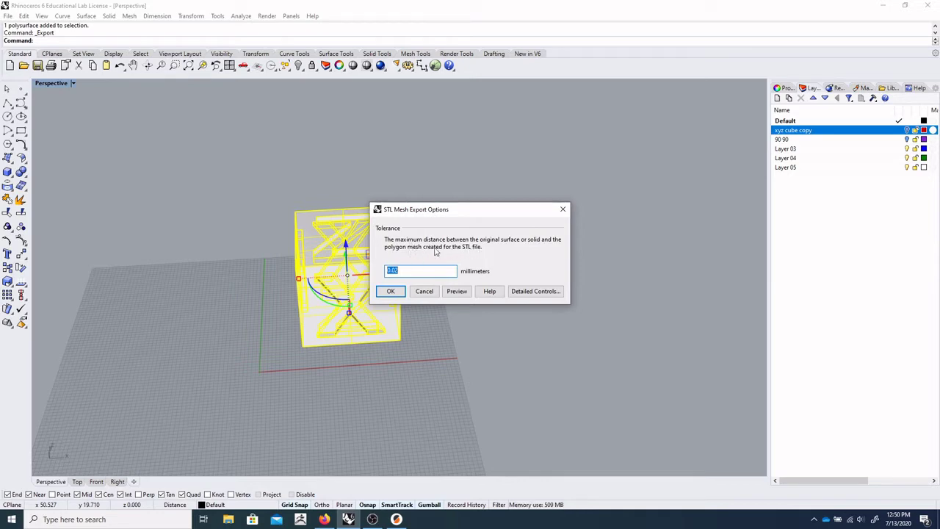
left_click(416, 271)
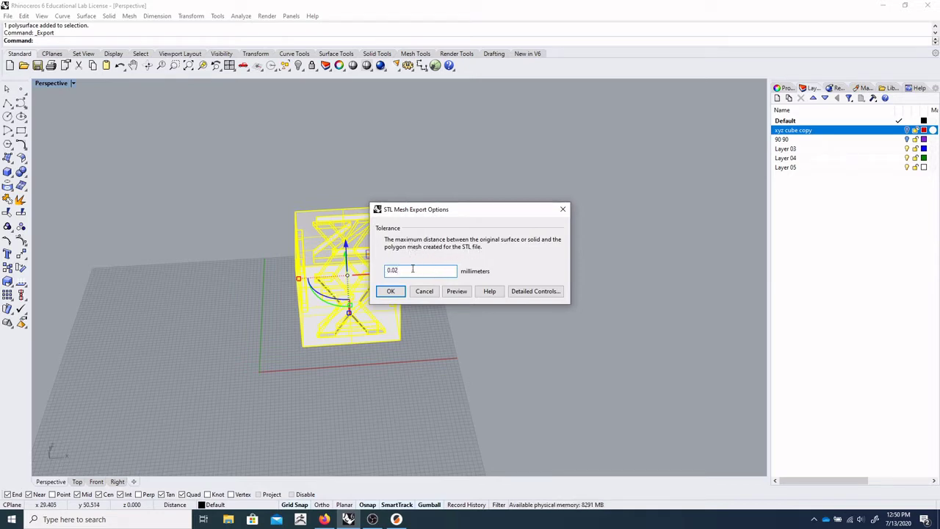
left_click_drag(445, 214, 516, 209)
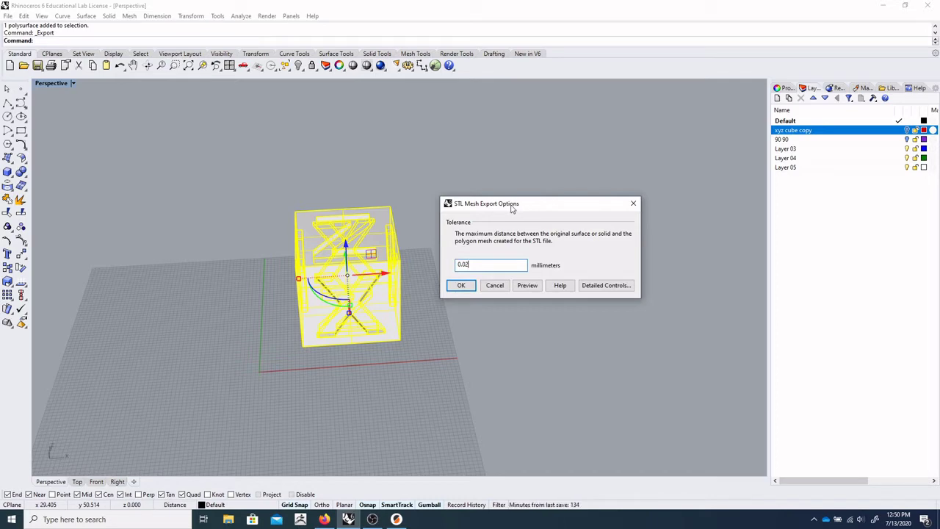
left_click_drag(515, 208, 530, 188)
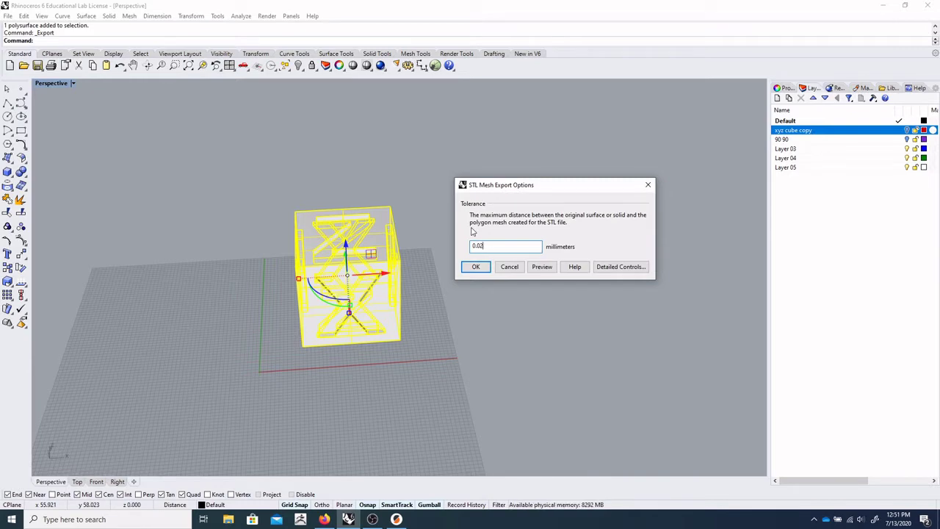
key("BackSpace")
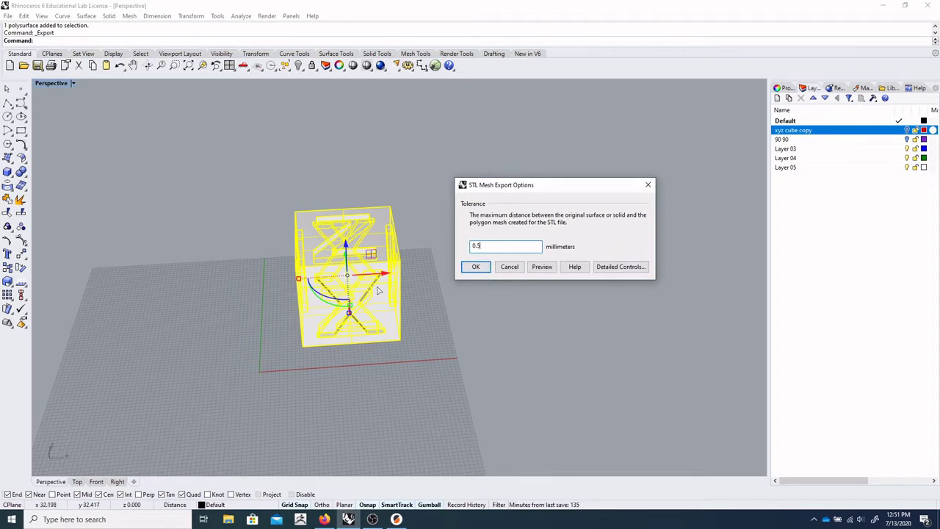
left_click(477, 268)
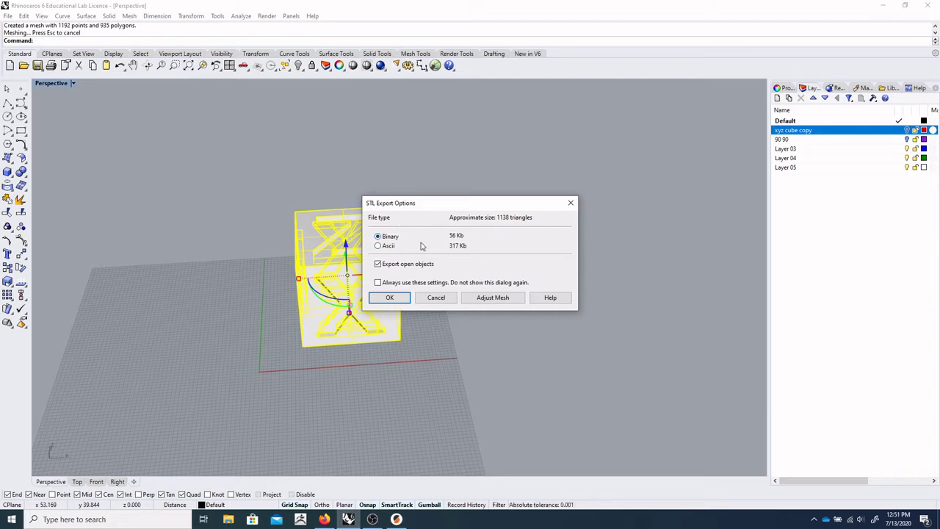
left_click(401, 300)
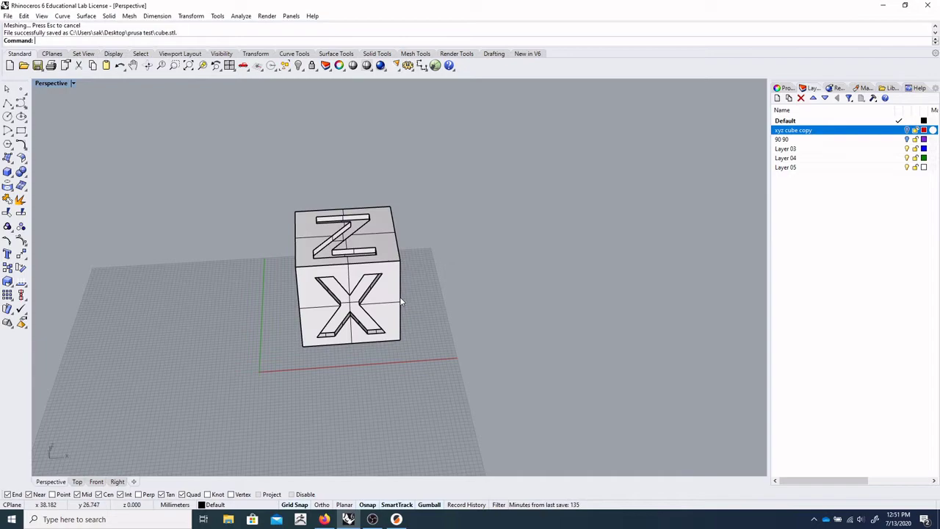
Step: Minimize Rhino and select the PrusaSlicer shortcut on the Windows desktop
right_click_drag(273, 378, 368, 367)
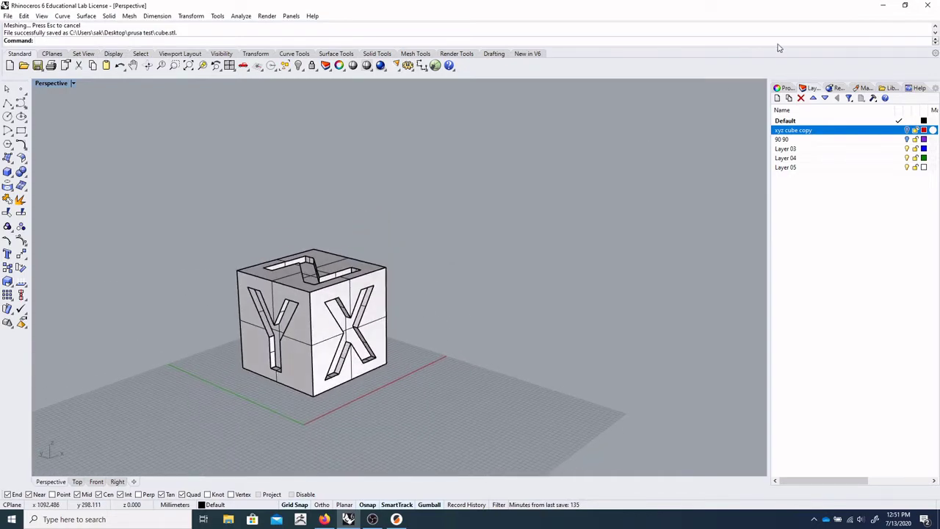
left_click(881, 7)
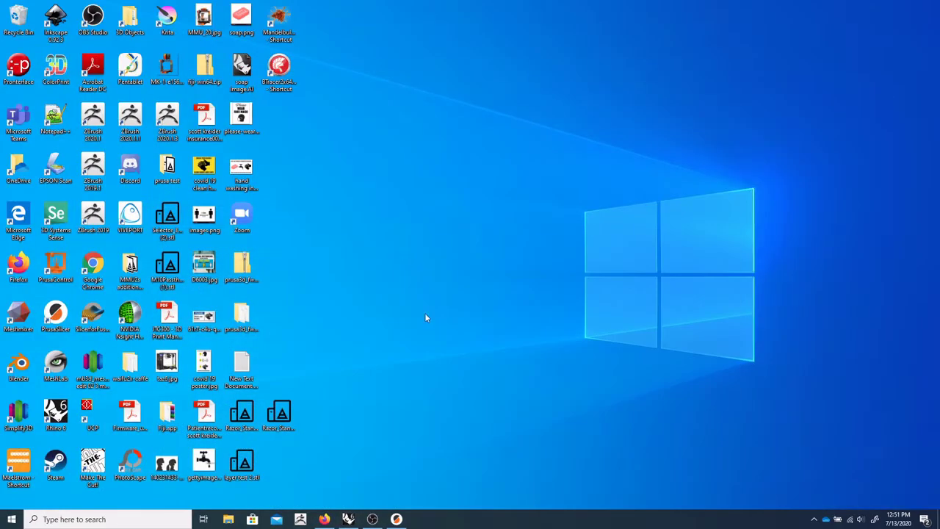
mouse_move(400, 520)
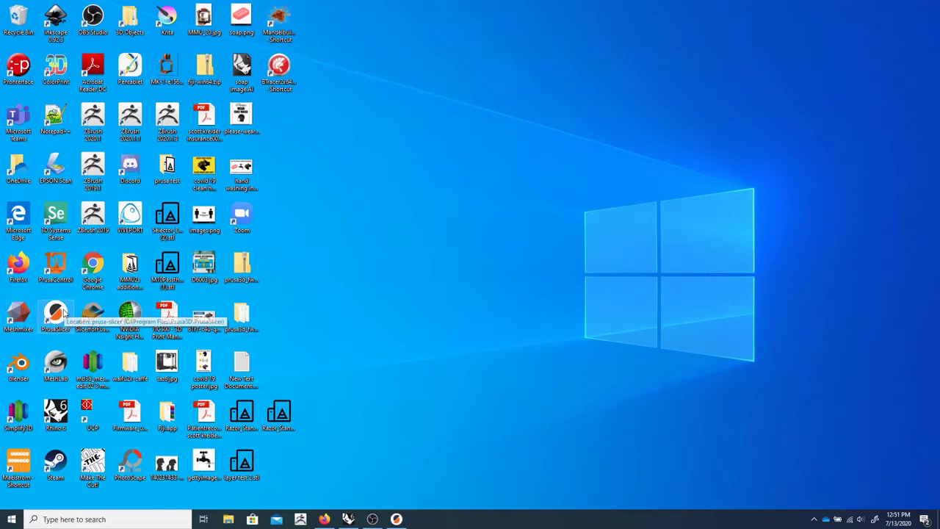
left_click(64, 313)
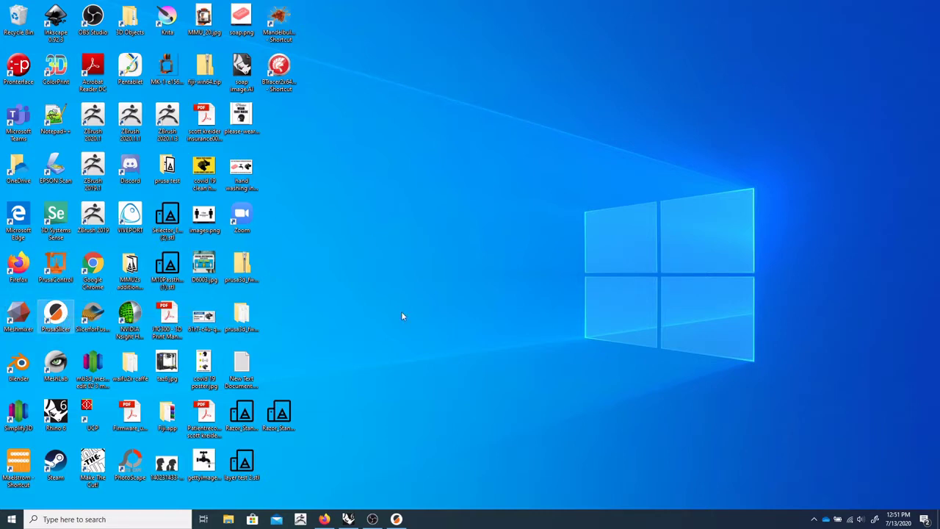
Step: Switch PrusaSlicer's printer preset to Original Prusa i3 MK3S
left_click(410, 477)
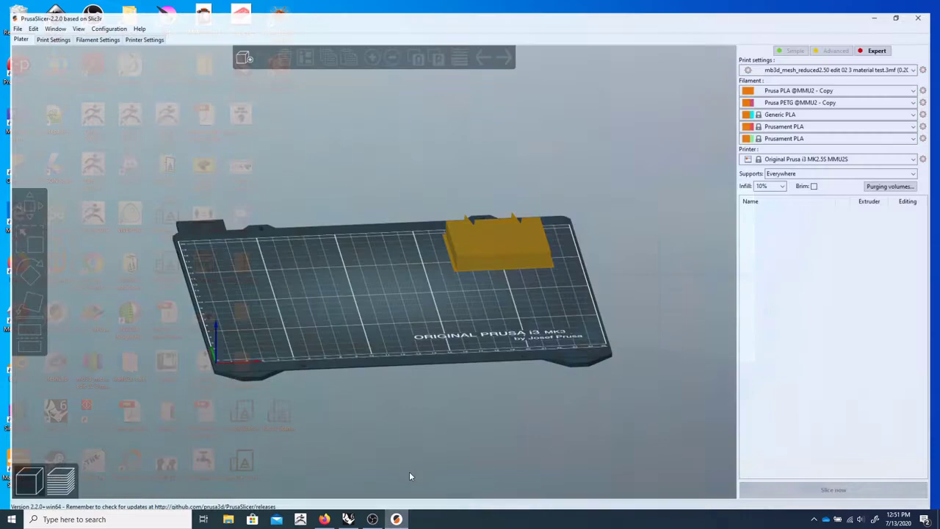
mouse_move(268, 247)
left_mouse_down()
mouse_move(271, 268)
mouse_move(268, 259)
left_mouse_up()
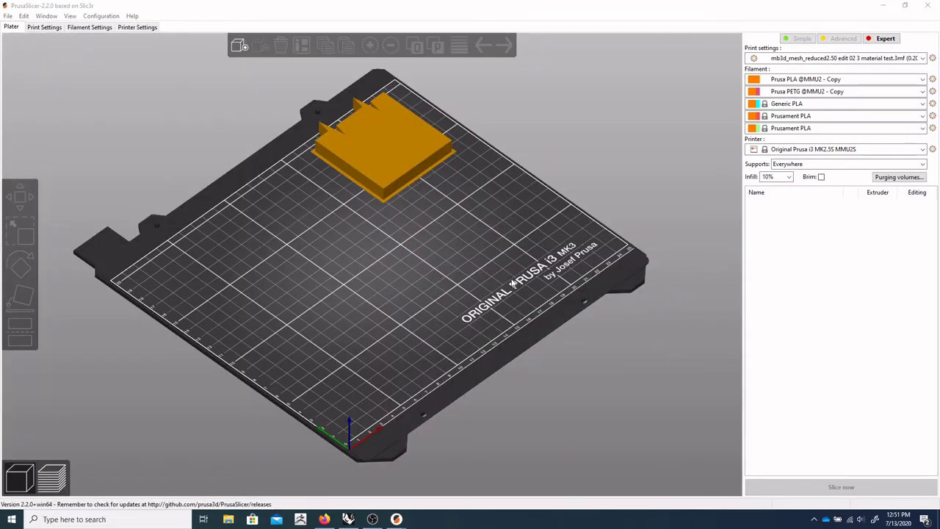
left_click_drag(512, 284, 487, 279)
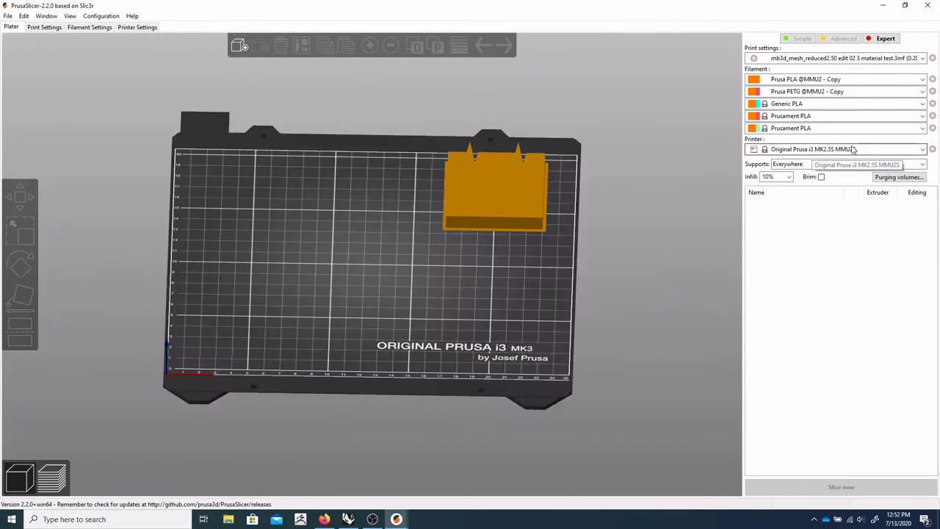
left_click(923, 149)
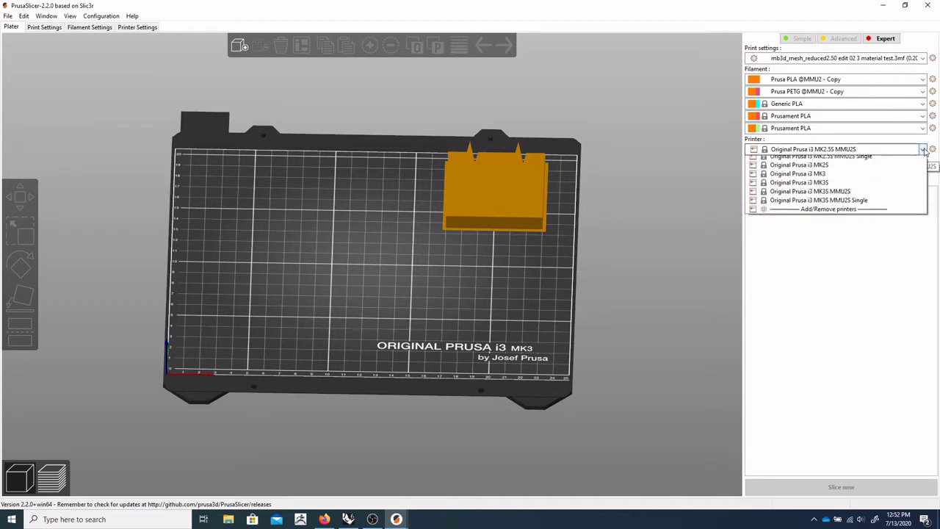
key("Escape")
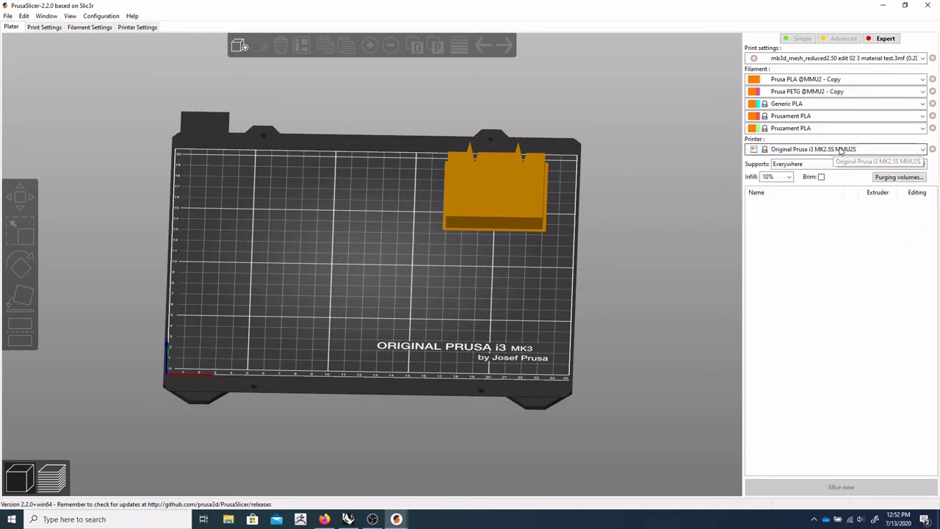
left_click(840, 149)
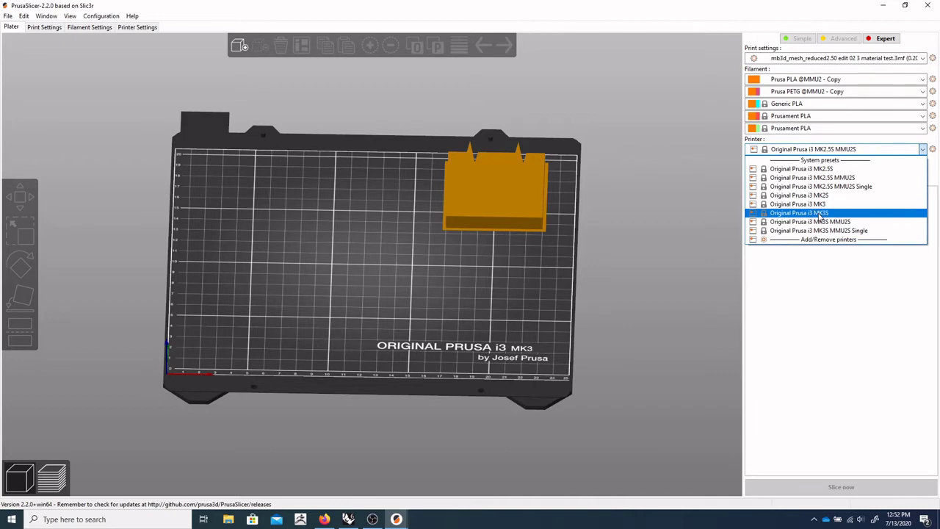
left_click(820, 213)
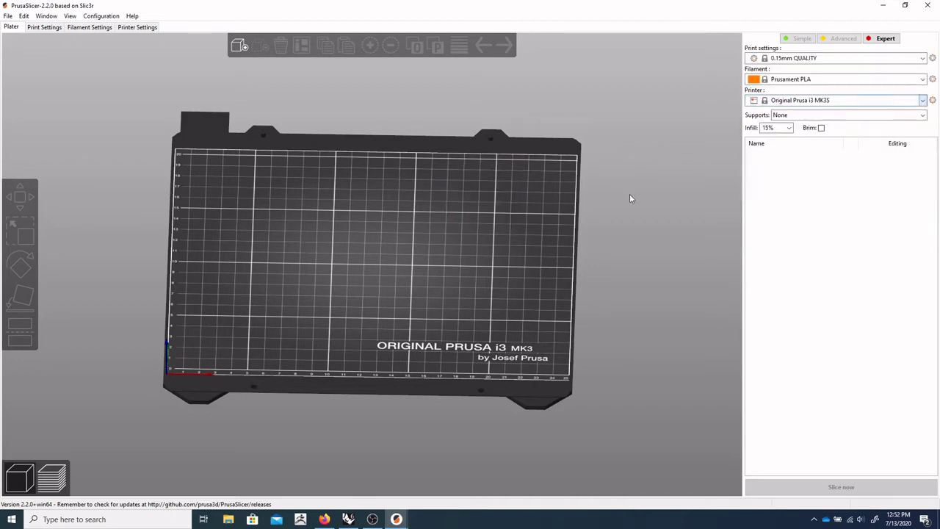
Step: Reorient the bed view with the 1, 0 and 3 view hotkeys, then tilt it to look down
key("1")
key("1")
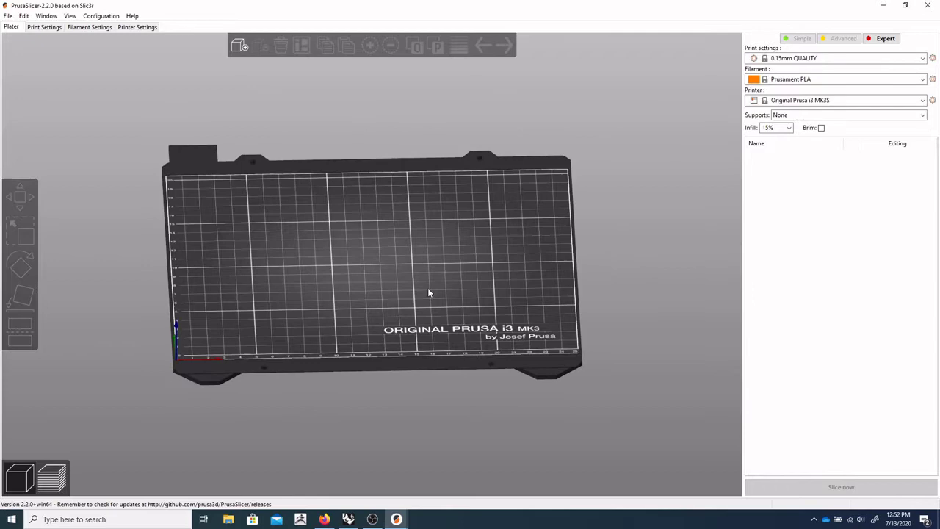
key("0")
key("3")
left_click_drag(394, 297, 382, 312)
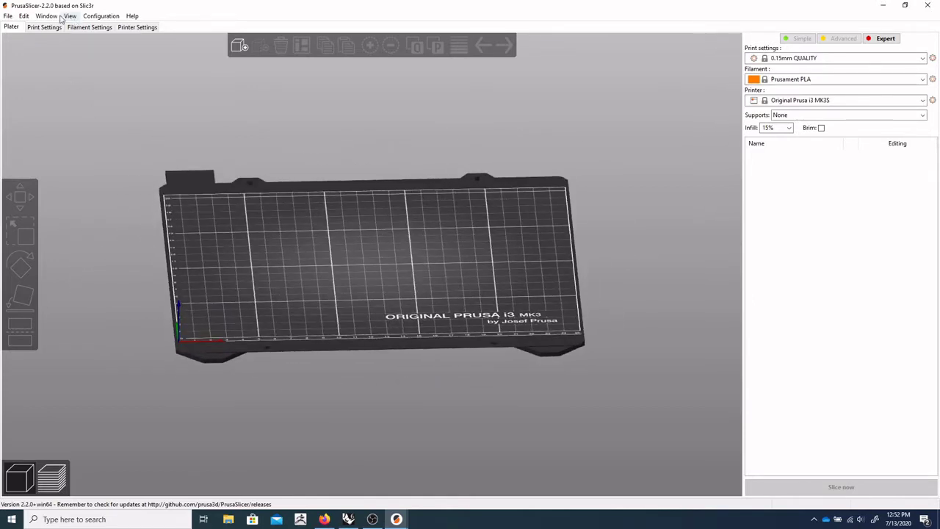
Step: Start an STL/OBJ/AMF/3MF import and select cube.stl in the Desktop's prusa test folder
left_click(9, 16)
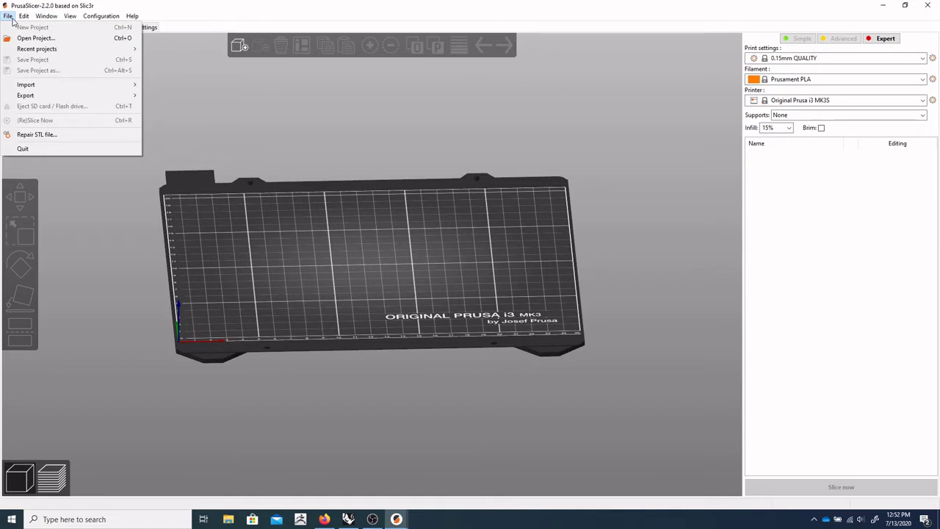
mouse_move(25, 86)
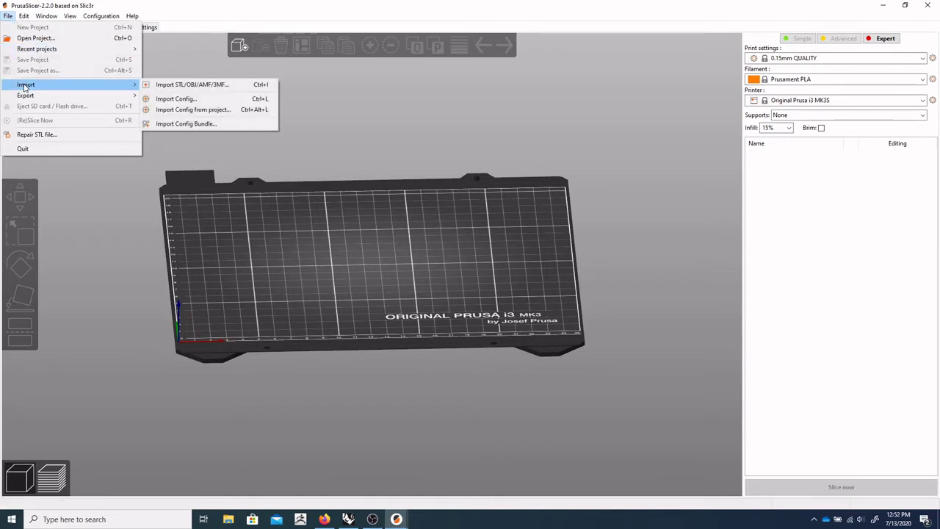
left_click(168, 86)
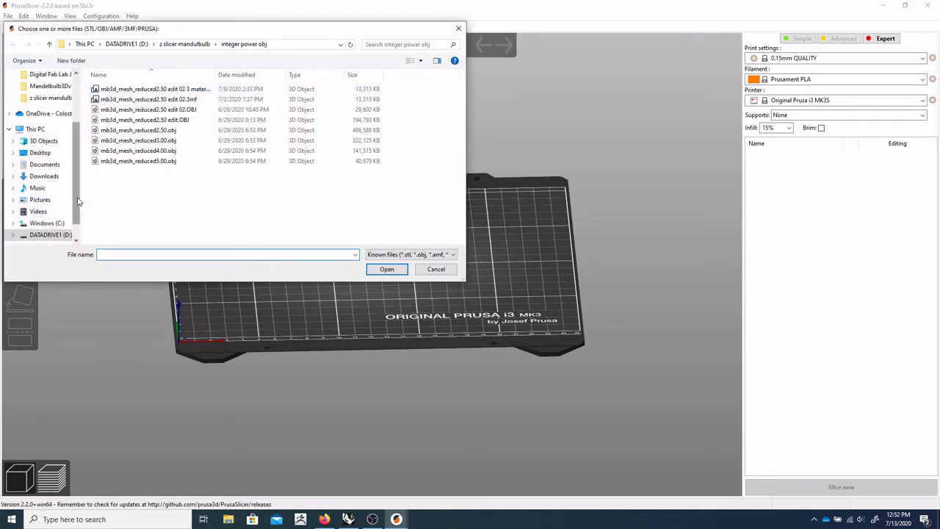
scroll(78, 209, "down", 1)
scroll(79, 209, "up", 1)
scroll(78, 209, "down", 1)
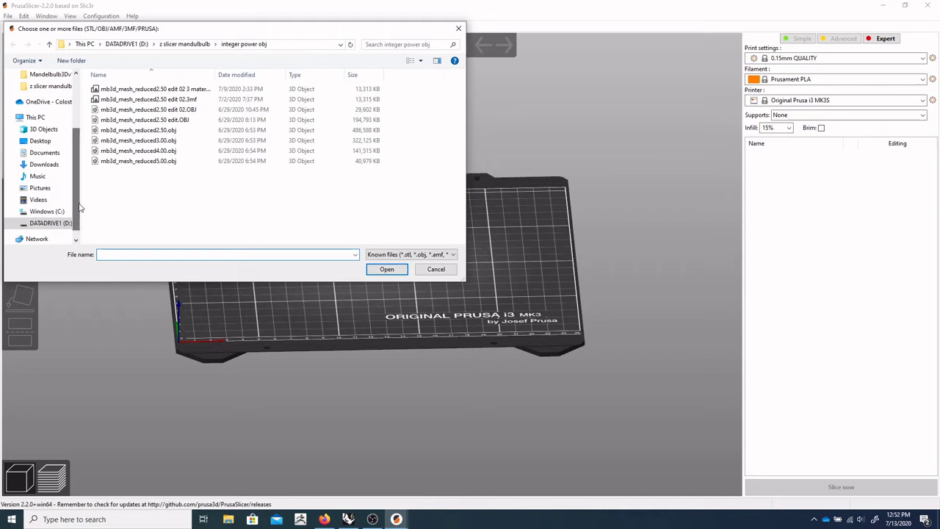
left_click(41, 143)
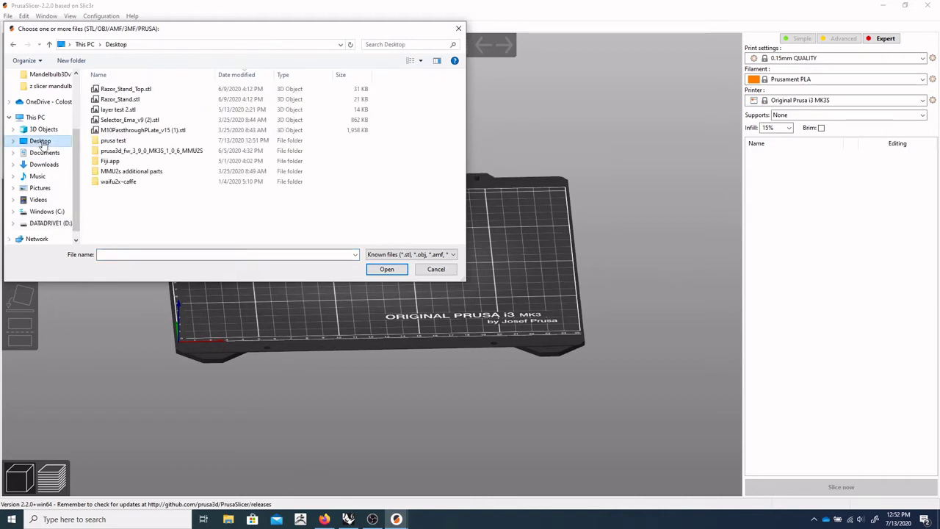
double_click(106, 142)
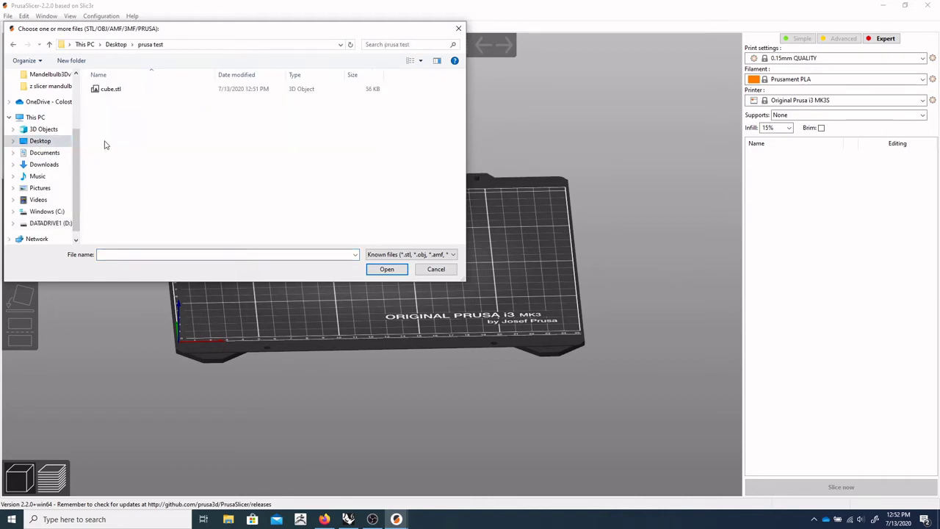
left_click(111, 91)
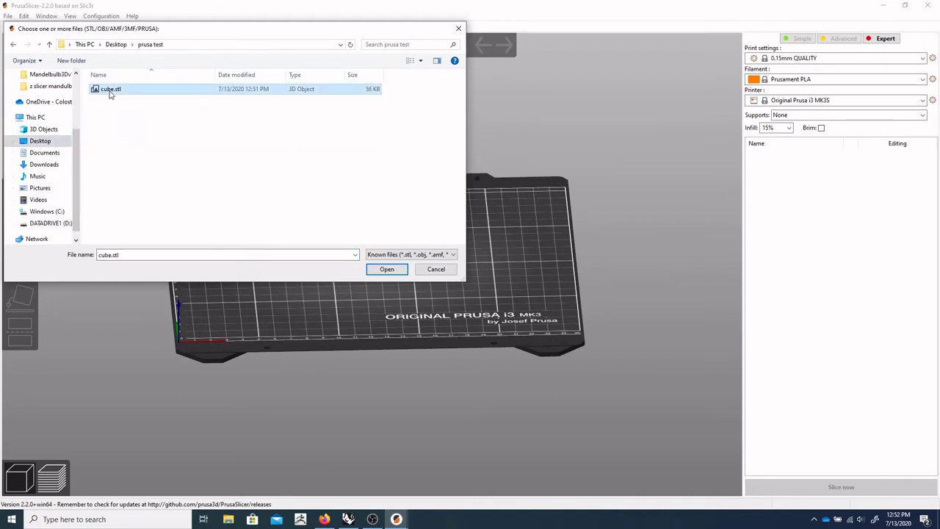
Step: Load cube.stl onto the MK3S bed as a 25.4 mm cube and inspect it from several angles
left_click(386, 270)
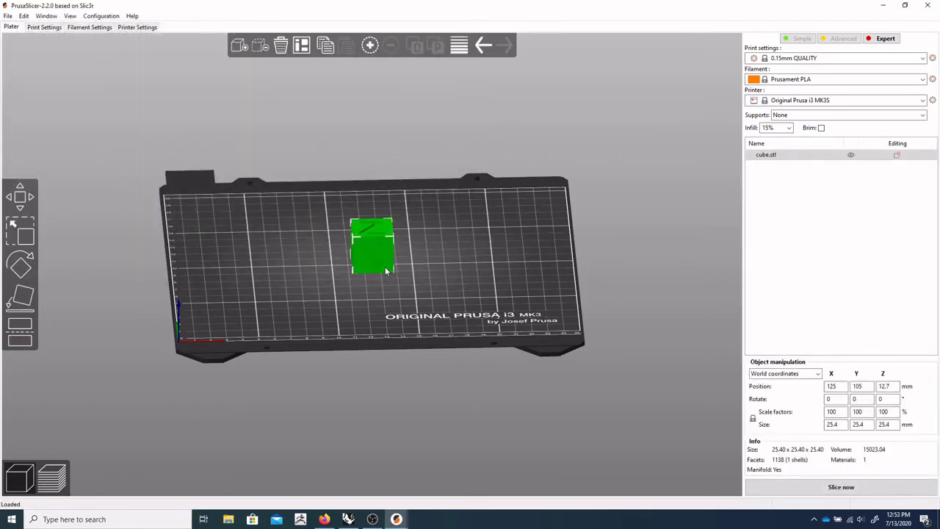
mouse_move(317, 290)
left_mouse_down()
mouse_move(361, 289)
mouse_move(380, 255)
mouse_move(439, 273)
mouse_move(440, 290)
mouse_move(314, 306)
mouse_move(317, 286)
mouse_move(336, 287)
left_mouse_up()
scroll(382, 254, "up", 6)
scroll(387, 292, "down", 3)
scroll(386, 291, "down", 5)
scroll(334, 259, "up", 2)
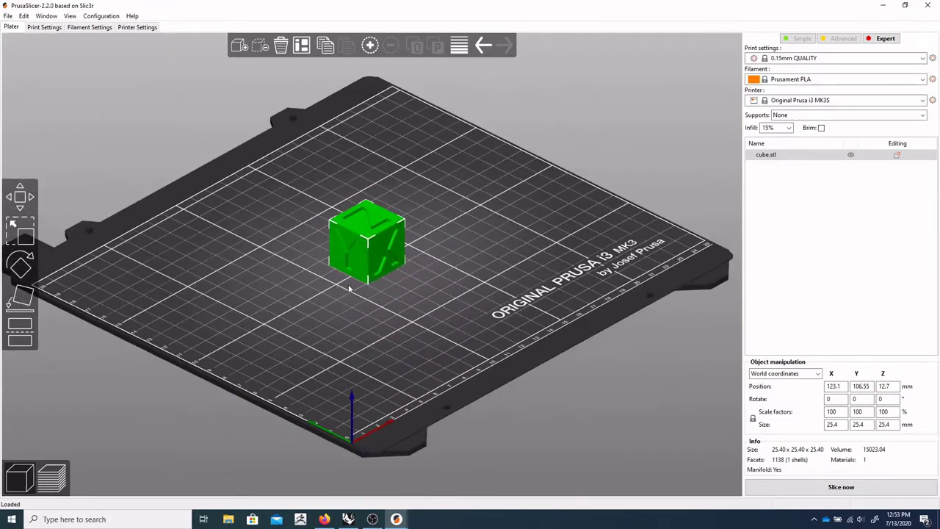
left_click_drag(292, 252, 293, 316)
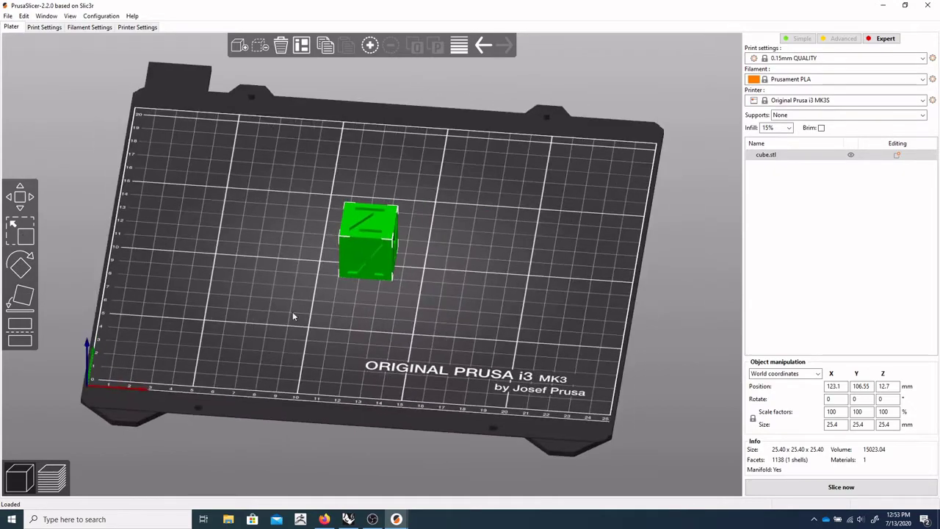
left_click_drag(389, 315, 441, 289)
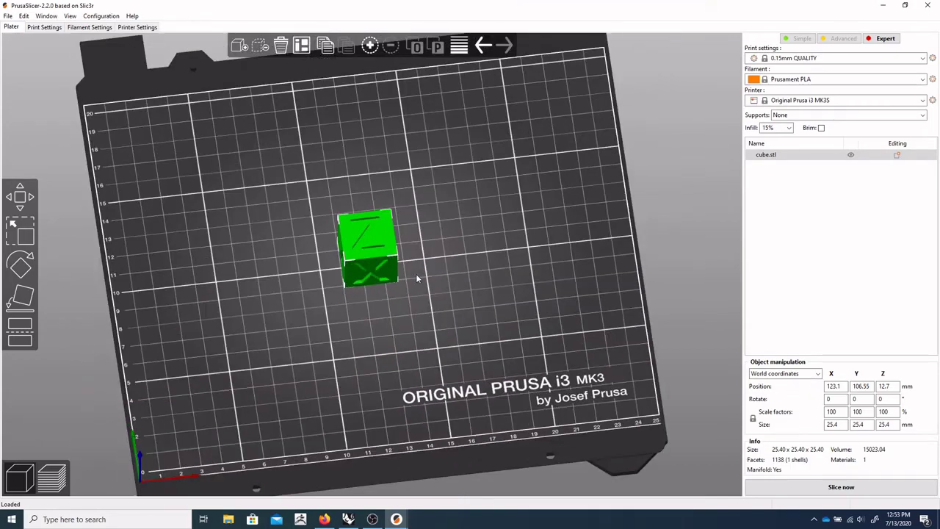
left_click_drag(403, 337, 430, 294)
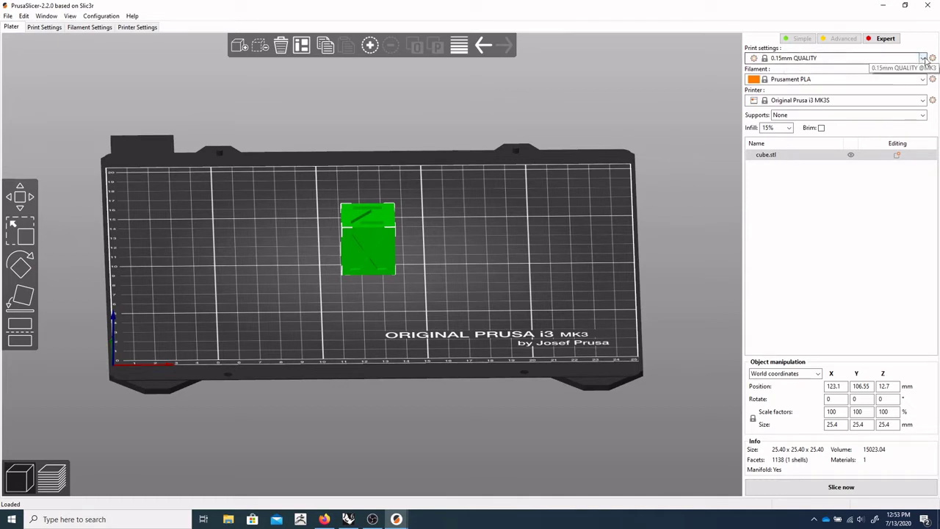
Step: Switch the print settings preset from 0.15mm QUALITY to 0.20mm QUALITY
left_click(924, 58)
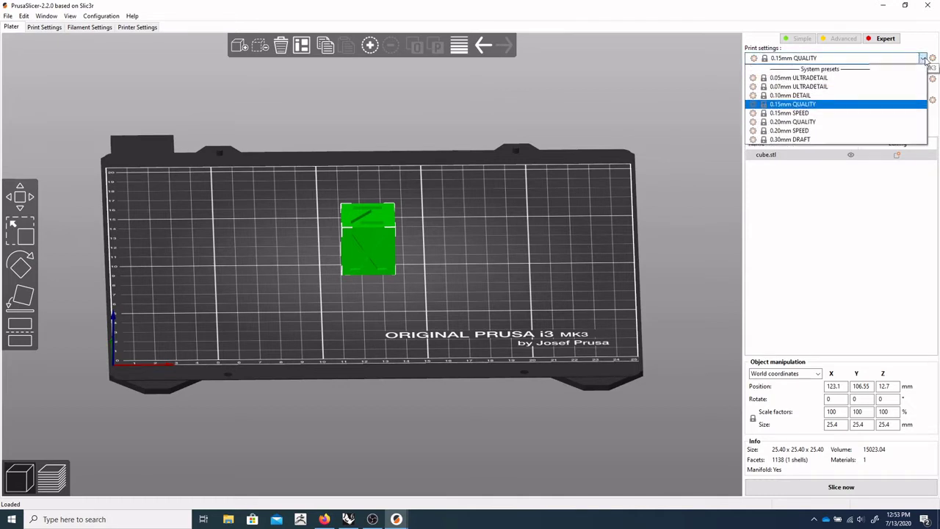
left_click(784, 122)
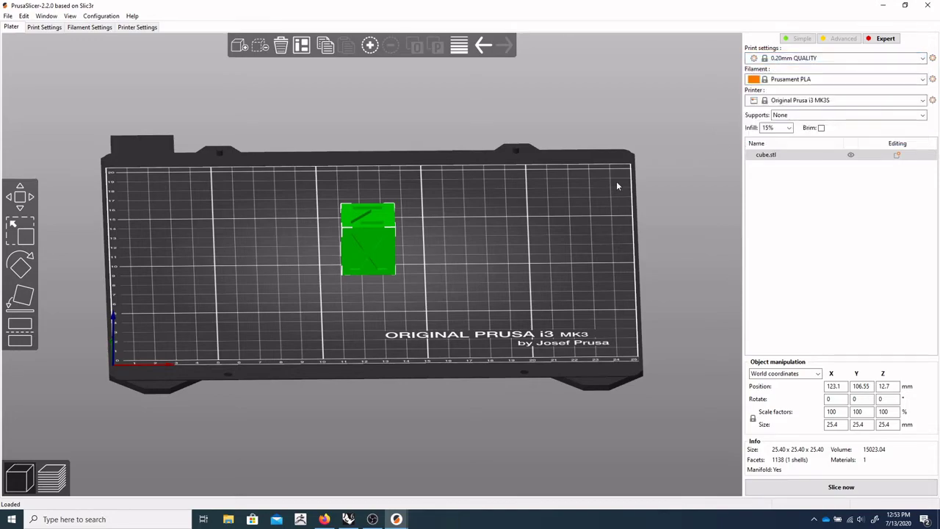
left_click_drag(617, 180, 463, 264)
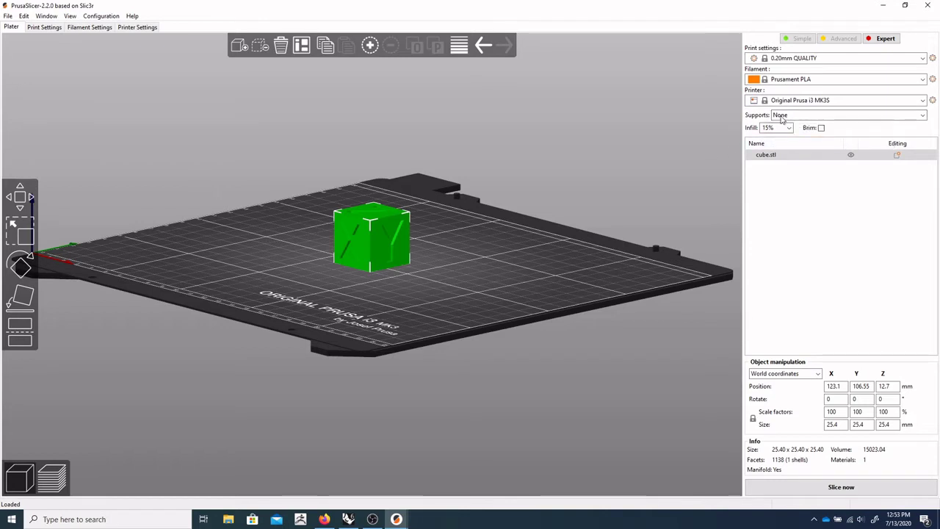
left_click(812, 80)
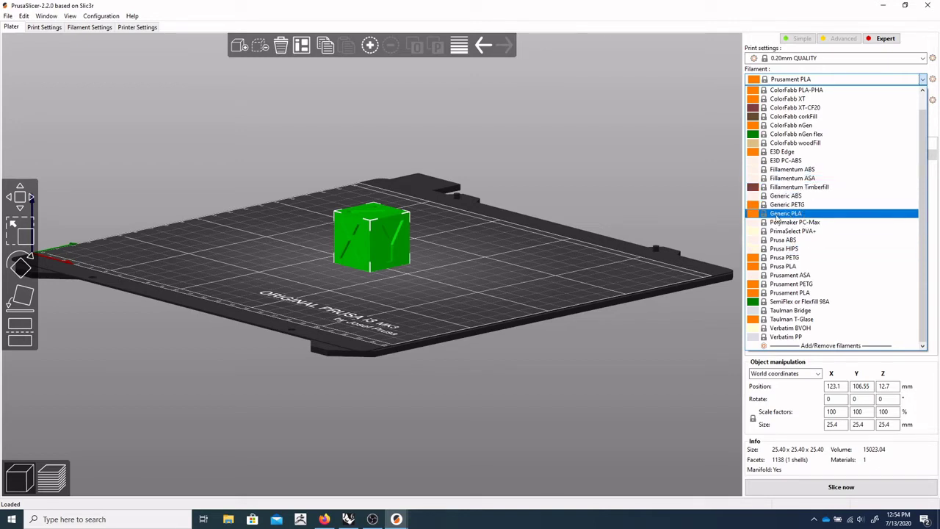
Step: Set the filament preset to Generic PLA, after briefly trying Generic PETG
left_click(777, 214)
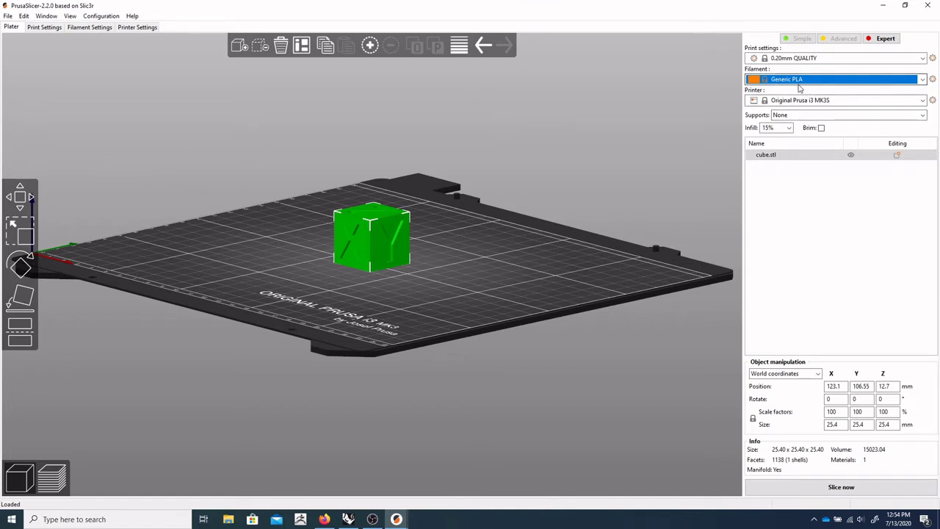
left_click(827, 84)
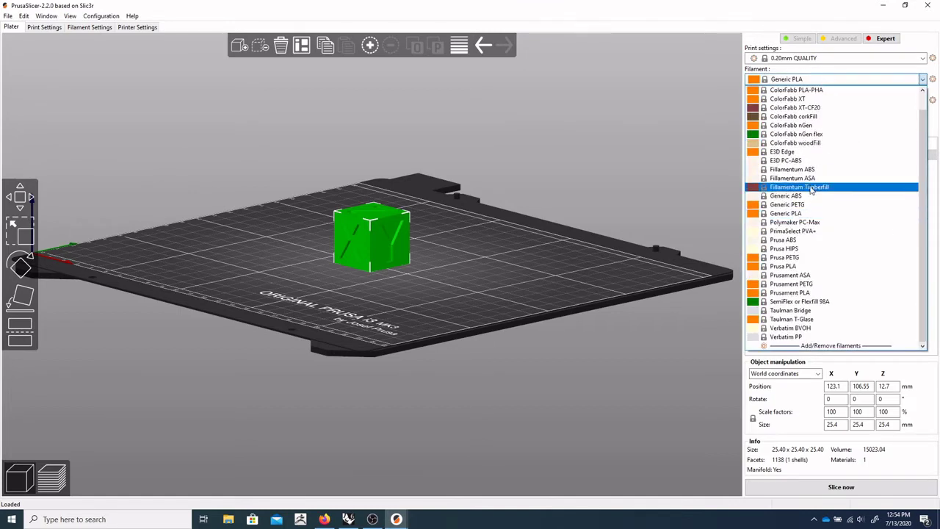
left_click(806, 210)
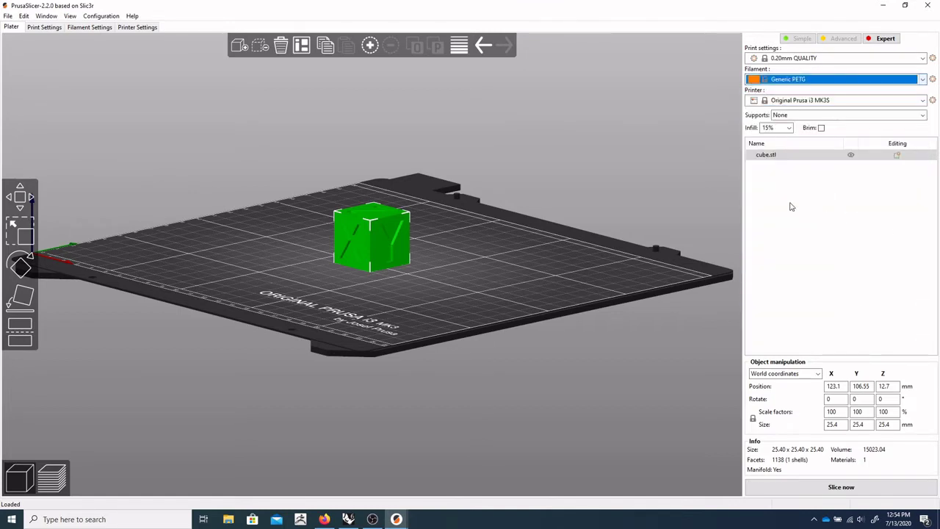
left_click(840, 81)
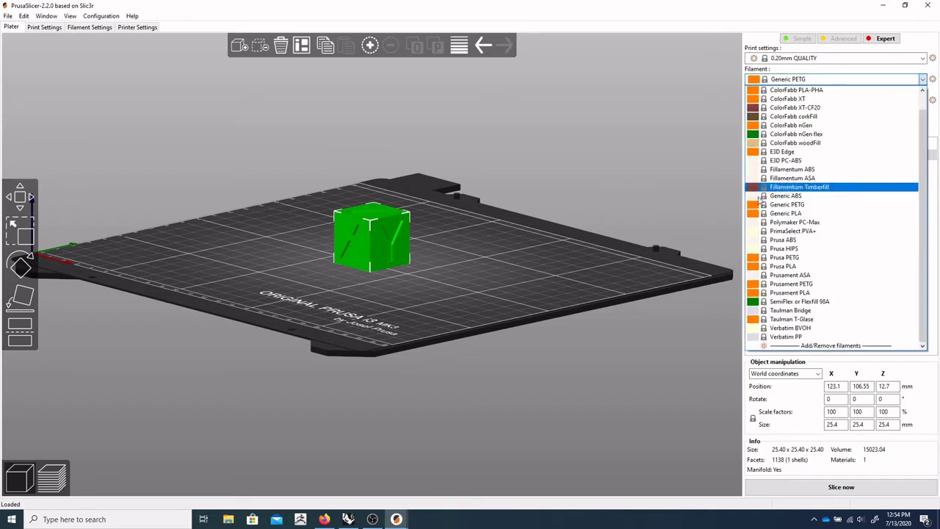
left_click(769, 215)
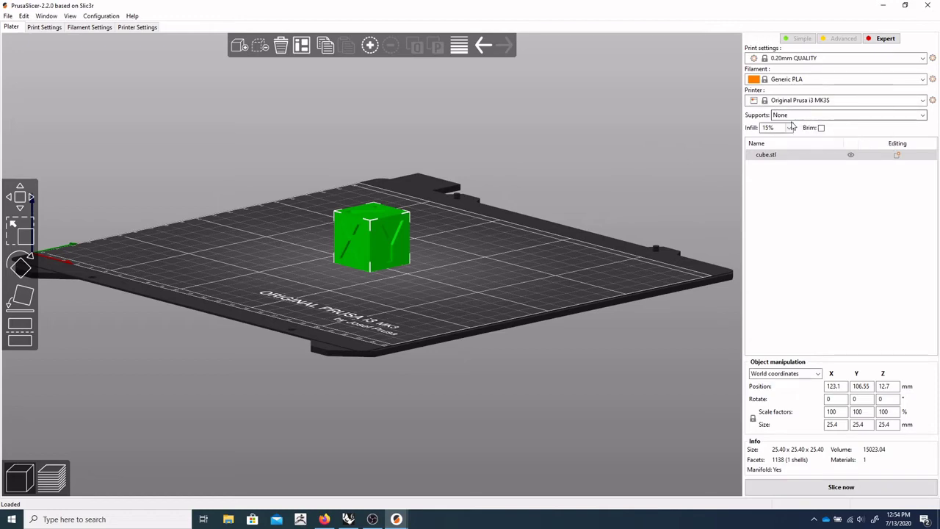
Step: Set the Plater sidebar infill density to 10%, making the preset 0.20mm QUALITY (modified)
left_click(789, 127)
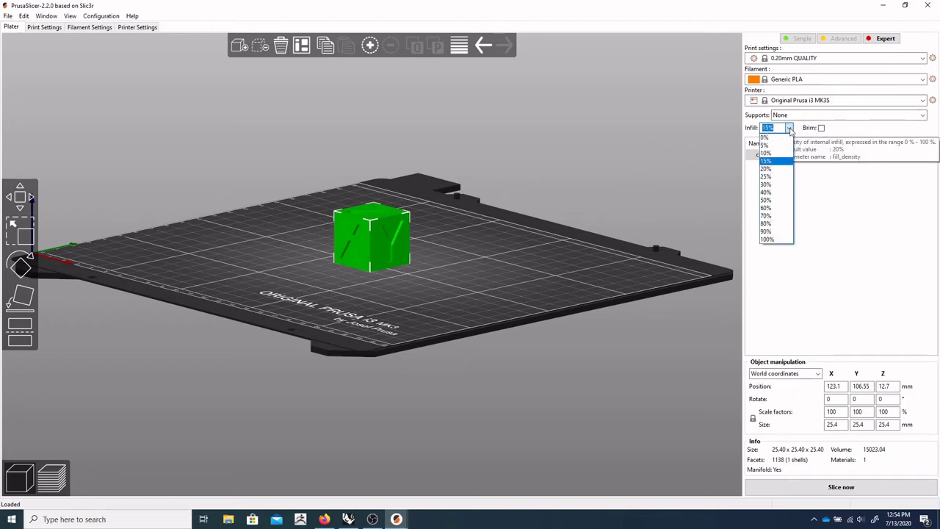
left_click_drag(493, 221, 411, 290)
key("1")
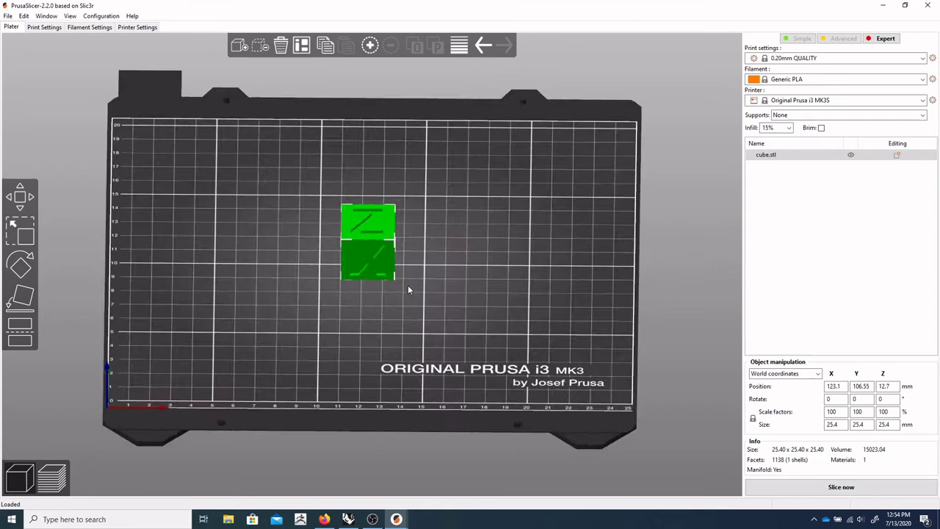
left_click(786, 128)
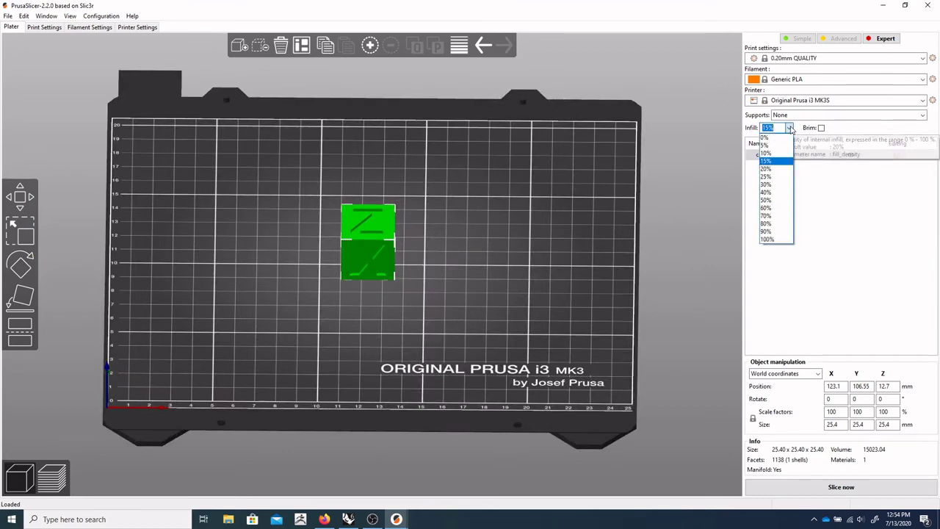
left_click(783, 154)
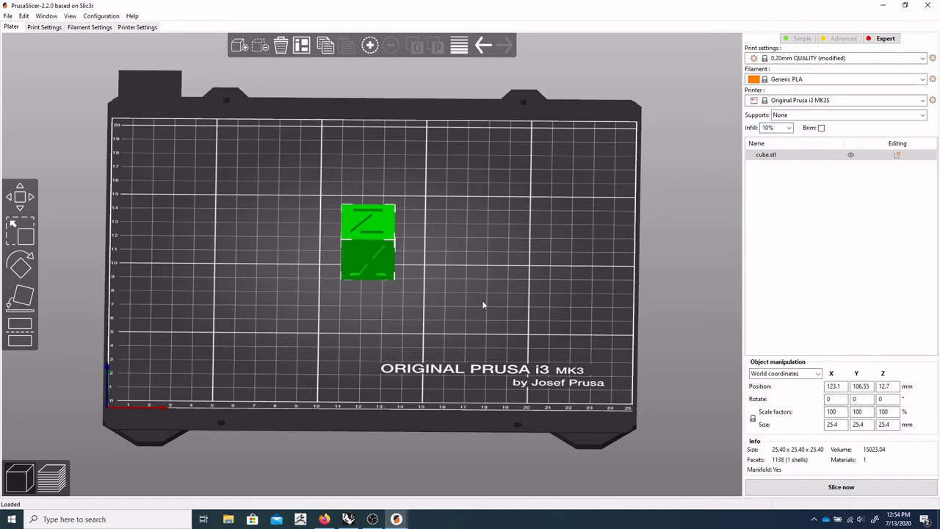
left_click_drag(483, 305, 362, 248)
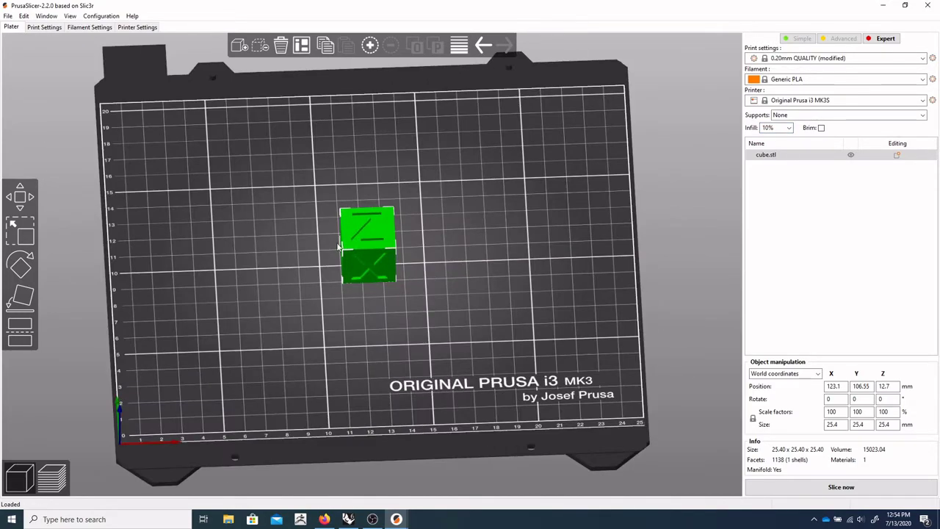
left_click_drag(524, 285, 712, 405)
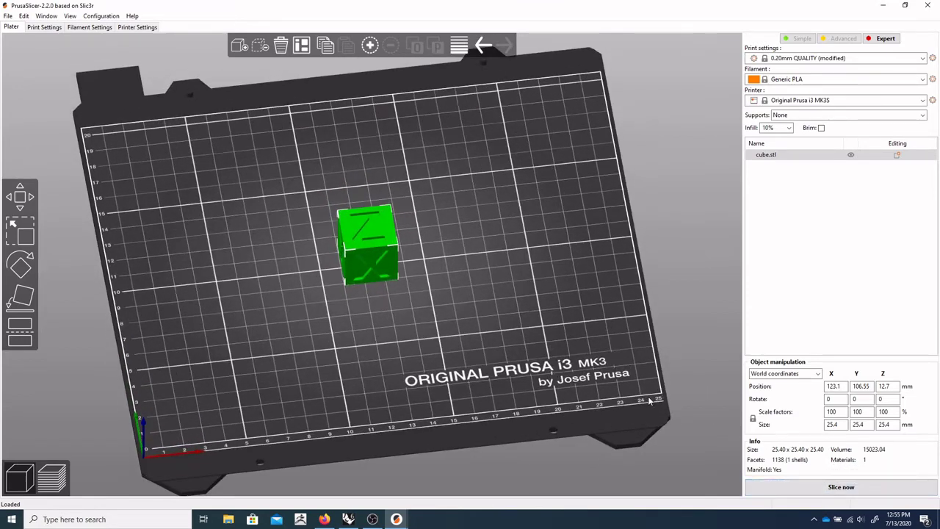
left_click_drag(651, 398, 649, 384)
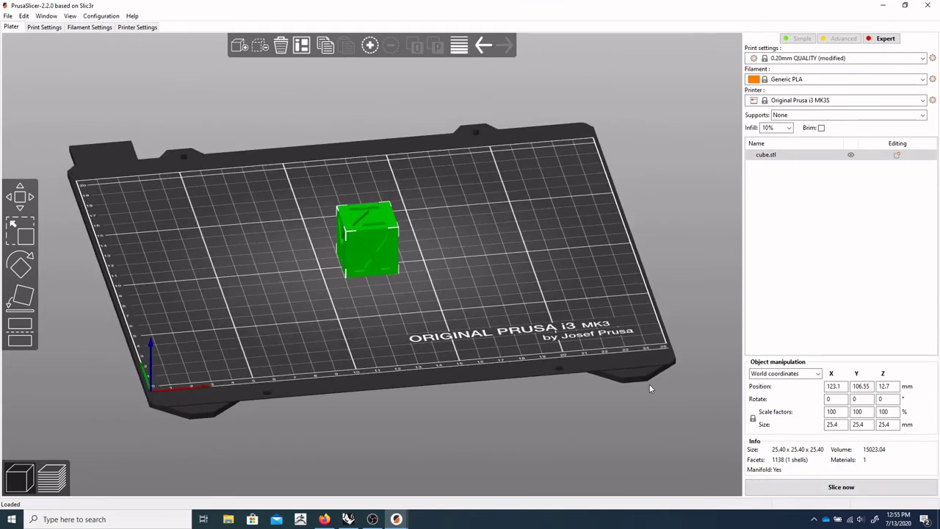
Step: Slice the cube, estimating 2.48 m of filament, 7.41 g, cost 0.19 and 57m
left_click(830, 488)
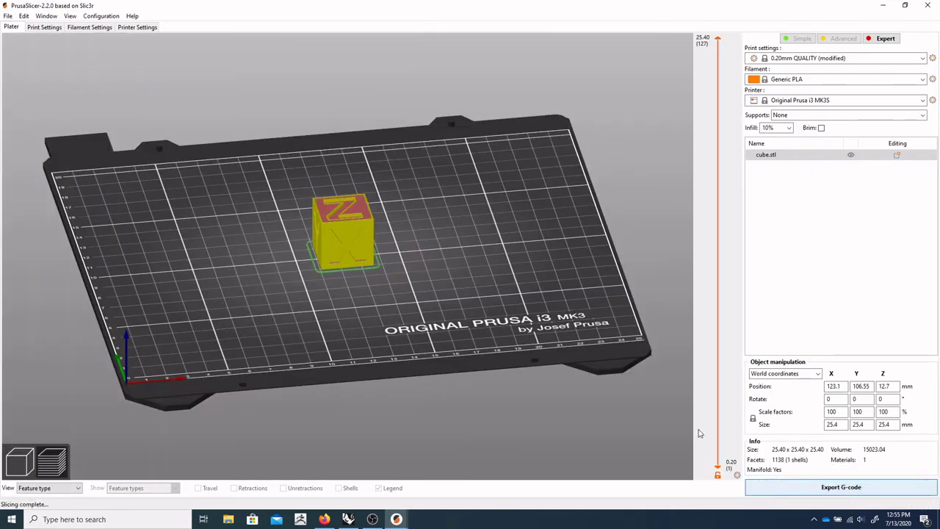
key("1")
left_click_drag(515, 342, 491, 326)
key("0")
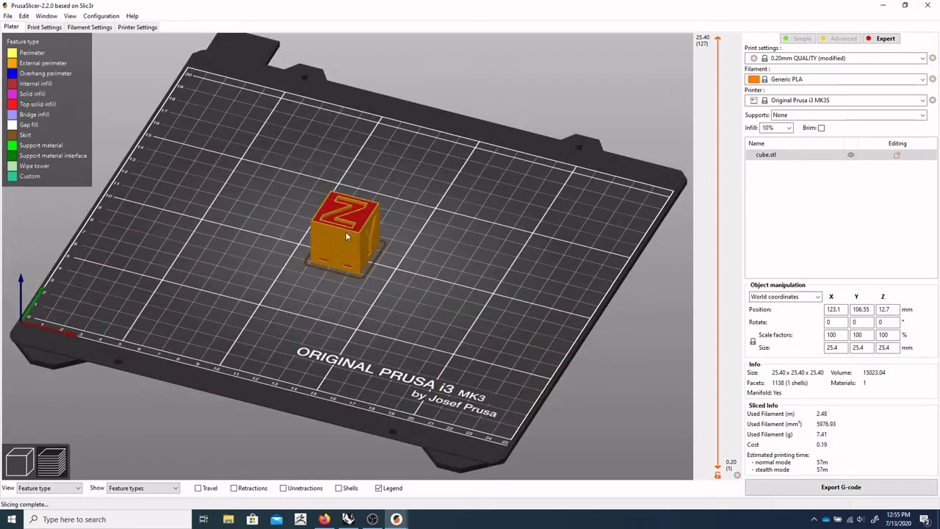
scroll(345, 232, "up", 5)
Step: Inspect the cube's underside and limit the preview to the first 0.20 mm layer
left_click_drag(336, 247, 255, 208)
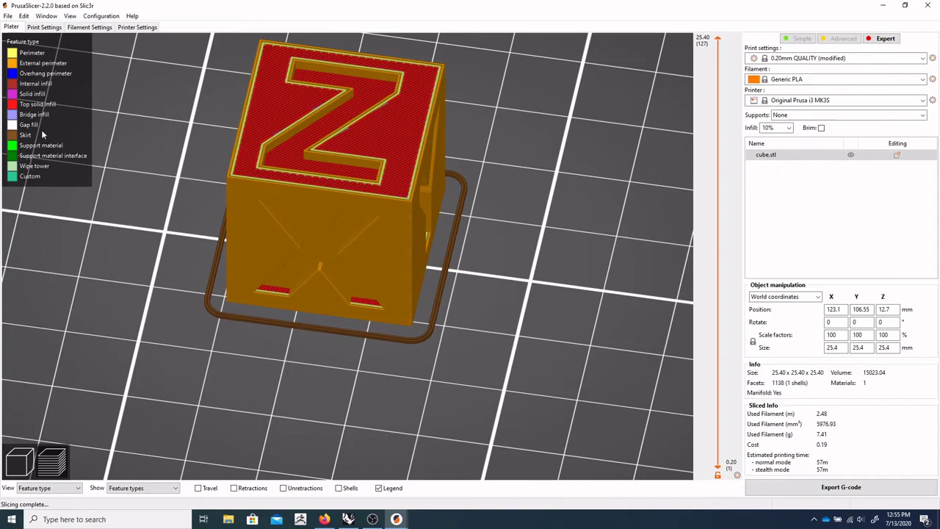
mouse_move(353, 303)
left_mouse_down()
mouse_move(342, 301)
mouse_move(376, 298)
mouse_move(385, 242)
mouse_move(402, 284)
mouse_move(385, 310)
mouse_move(353, 312)
left_mouse_up()
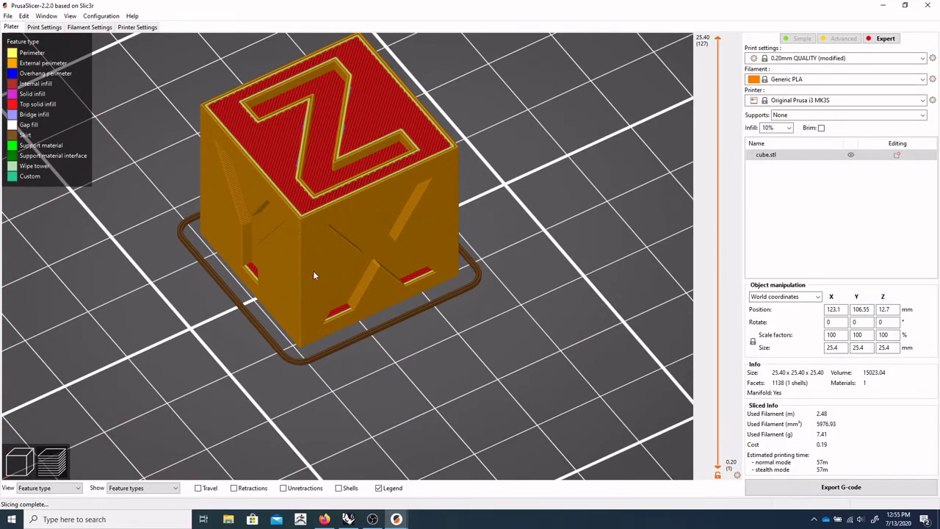
left_click_drag(311, 255, 461, 211)
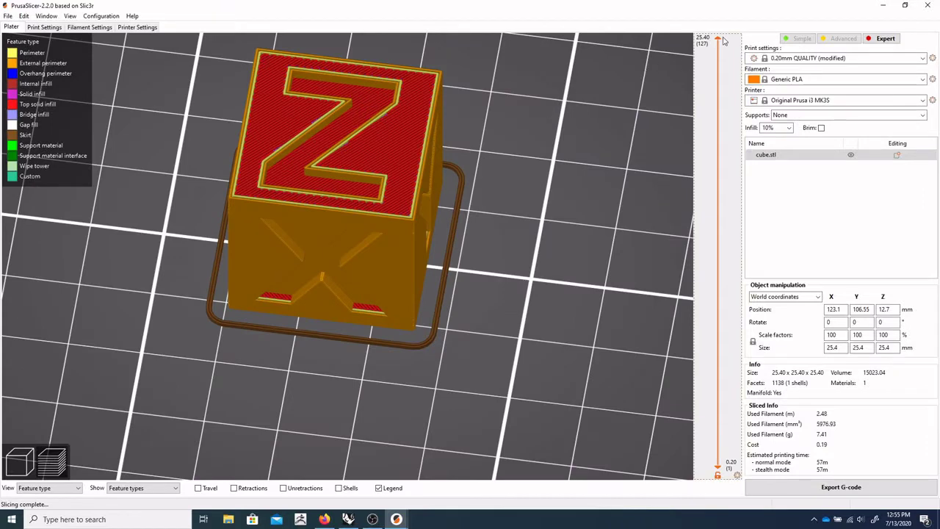
left_click_drag(721, 44, 675, 468)
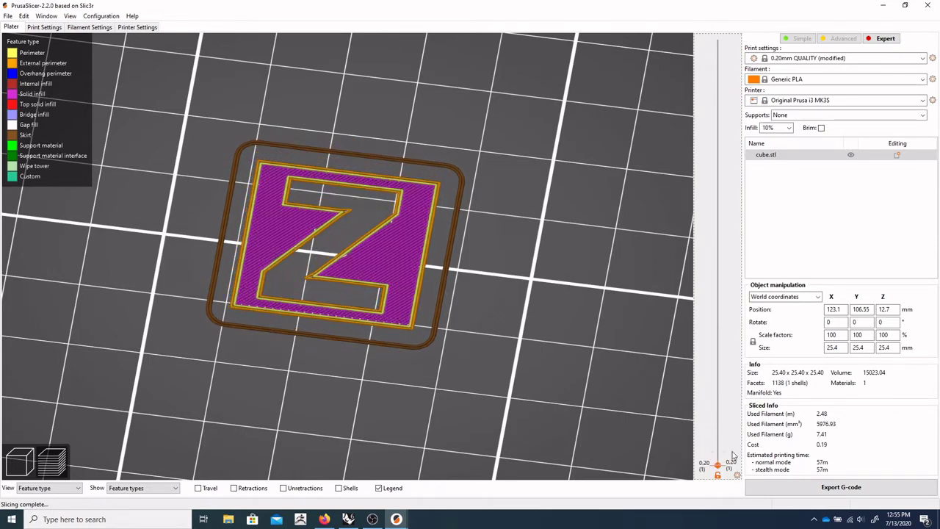
Step: Show layers up to 1.80 mm and examine the Z-shaped bridge infill from several angles
left_click_drag(648, 377, 389, 336)
left_click_drag(724, 468, 724, 442)
left_click_drag(546, 390, 499, 400)
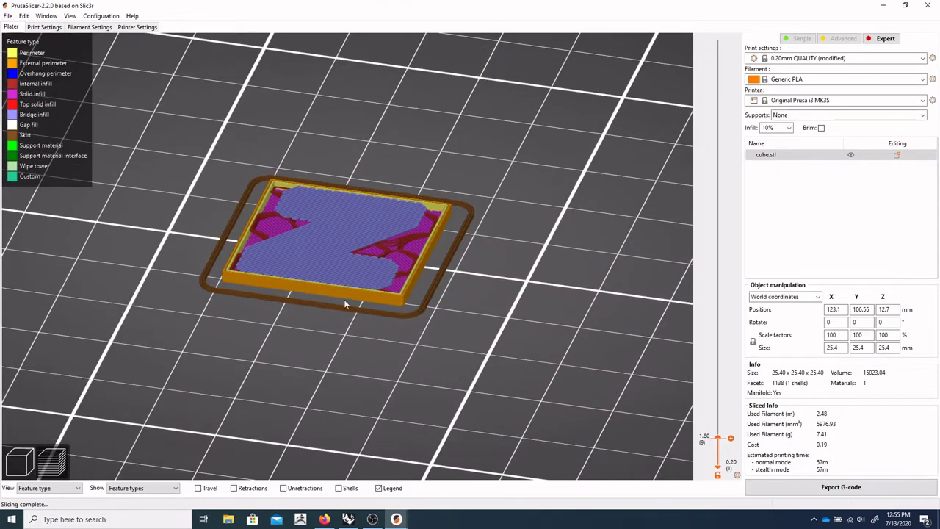
left_click_drag(343, 299, 284, 245)
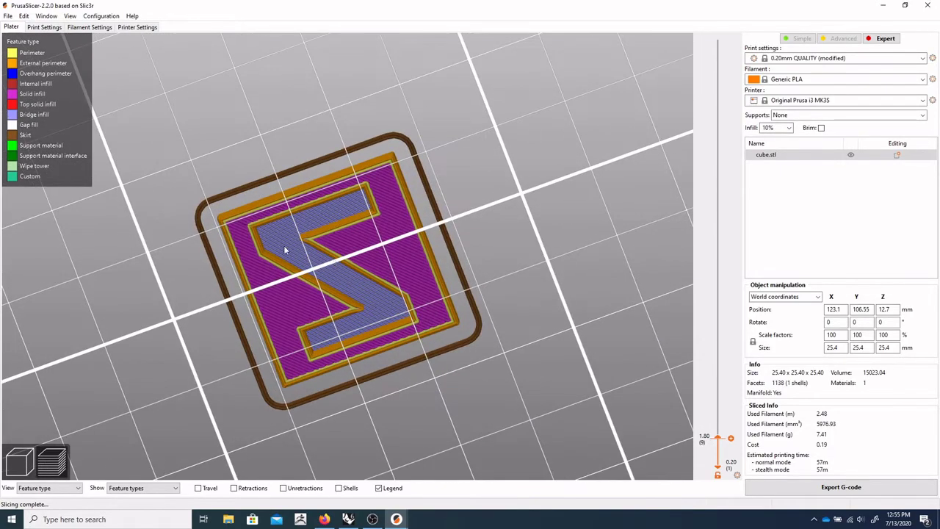
left_click_drag(372, 310, 359, 343)
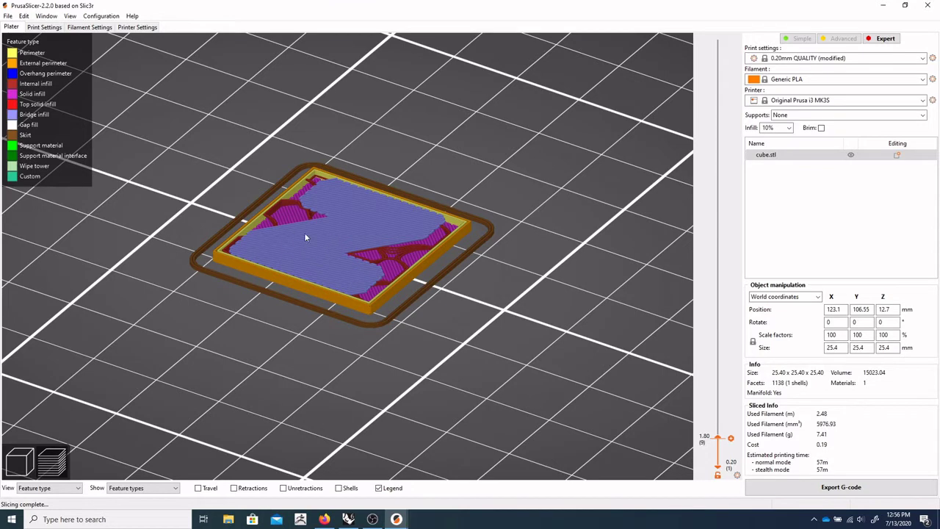
left_click_drag(304, 233, 242, 225)
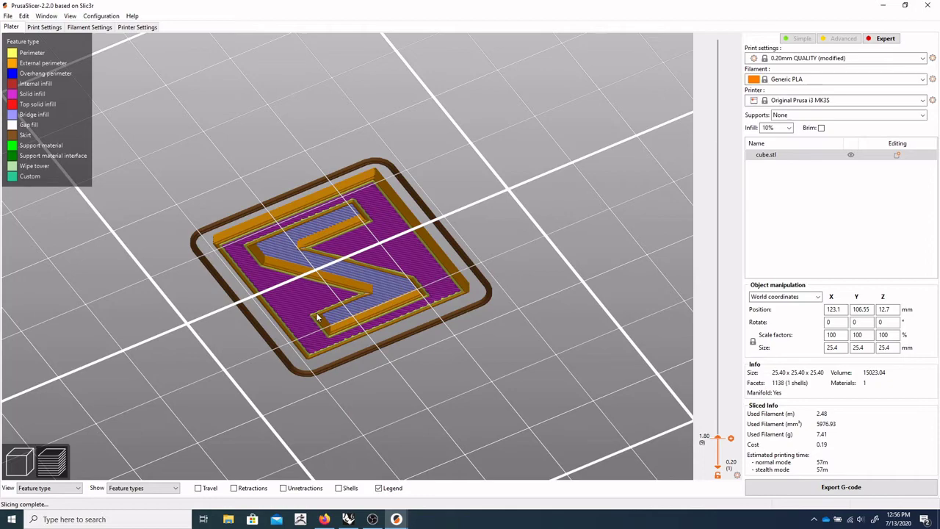
Step: Raise the layer slider to show the whole cube up to 25.40 mm
left_click_drag(344, 221, 382, 296)
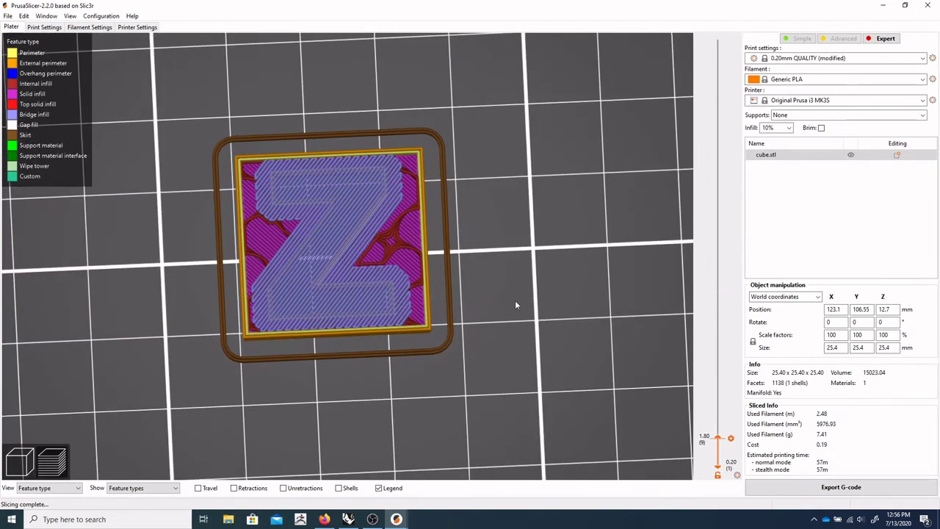
left_click_drag(721, 441, 711, 44)
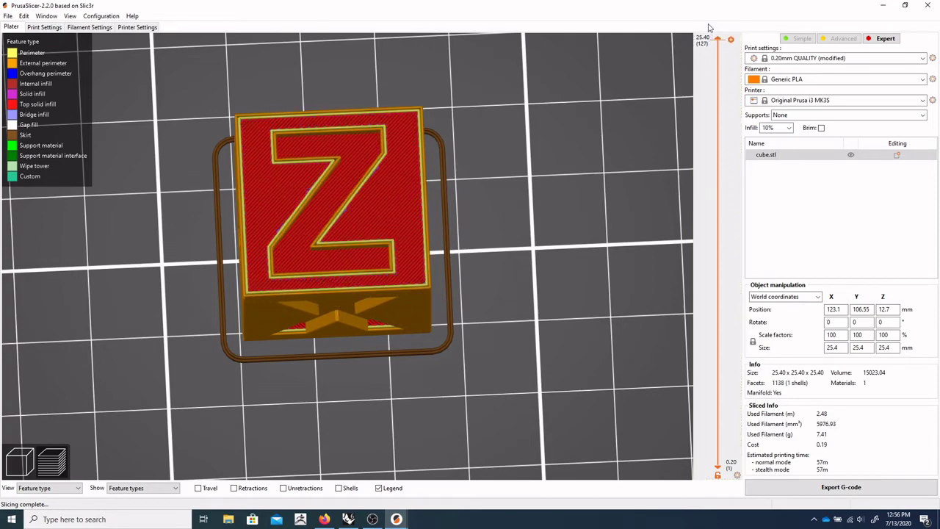
left_click_drag(457, 241, 510, 206)
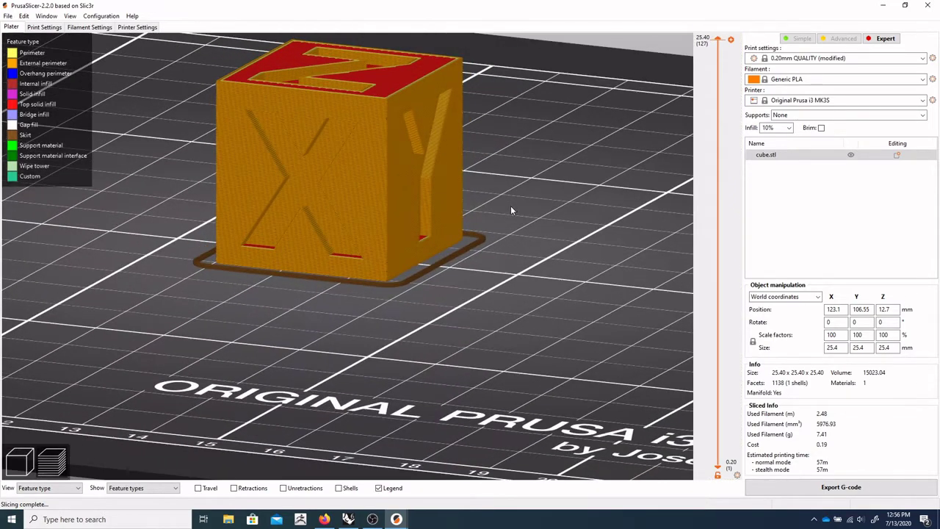
Step: Cut the preview at layer 94 (18.80 mm) to expose the wavy gyroid internal infill
left_click_drag(720, 44, 724, 151)
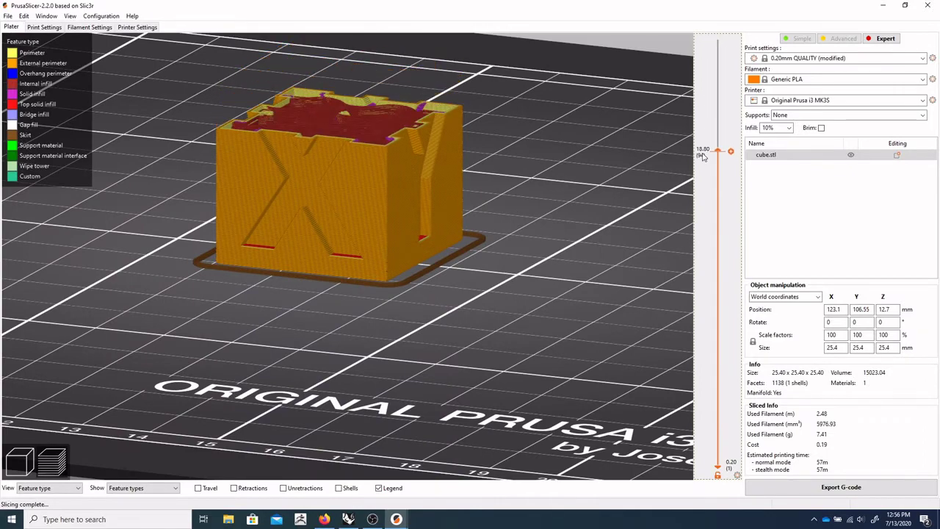
left_click_drag(558, 125, 548, 209)
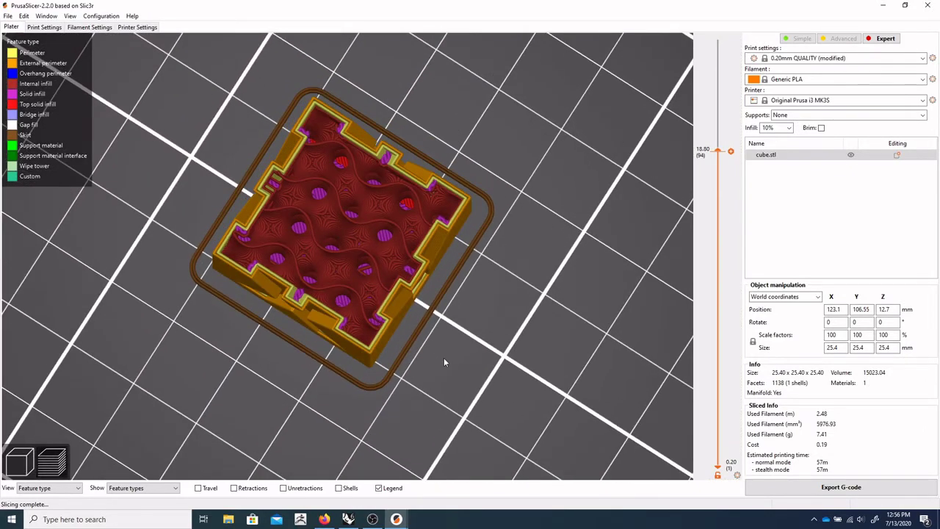
left_click_drag(443, 361, 325, 208)
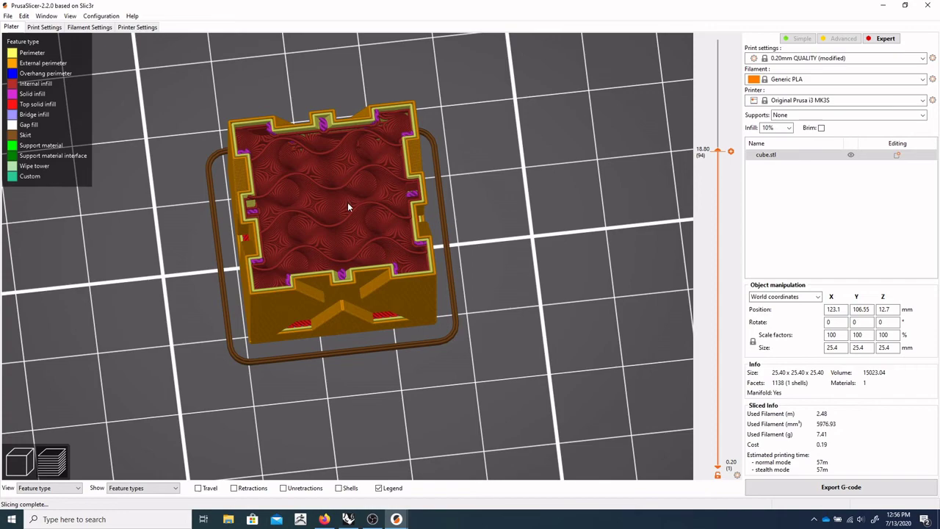
mouse_move(492, 329)
left_mouse_down()
mouse_move(514, 330)
mouse_move(490, 323)
left_mouse_up()
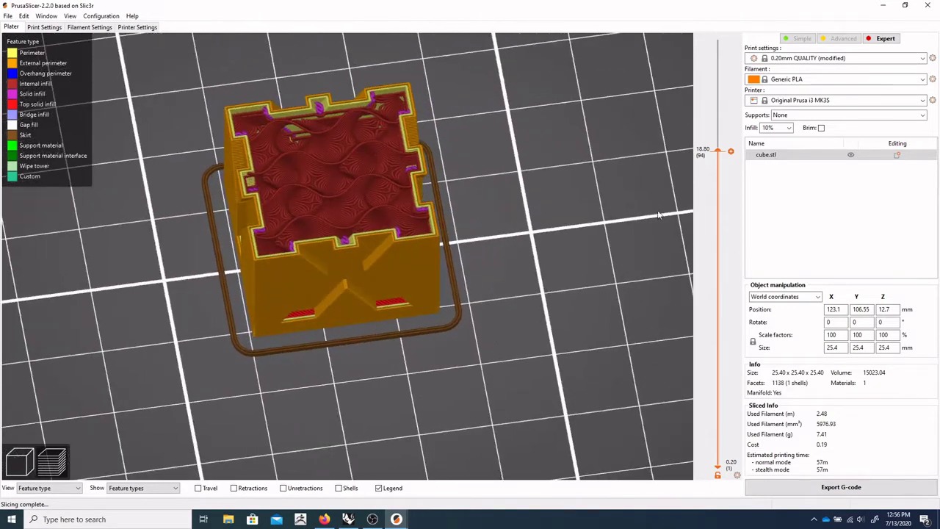
left_click(798, 156)
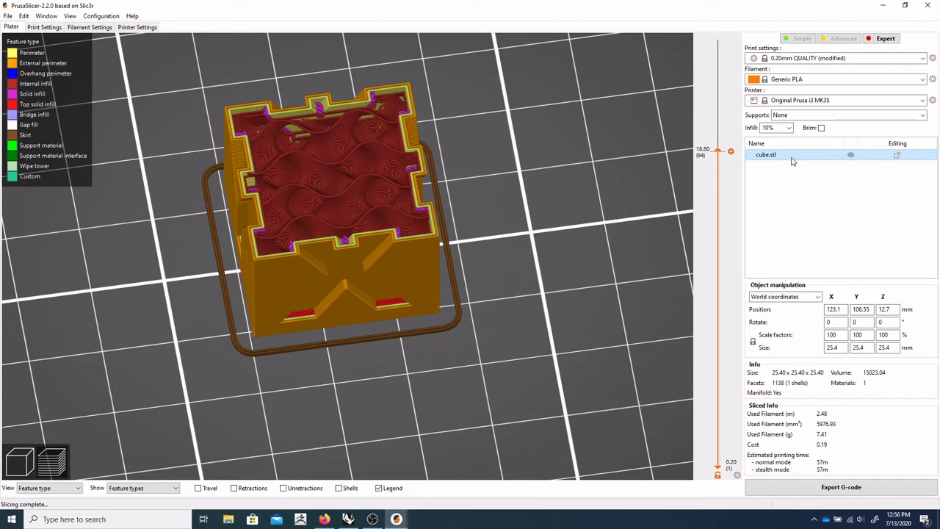
left_click(791, 159)
Step: Add a per-object Infill setting to cube.stl from its context menu
right_click(869, 159)
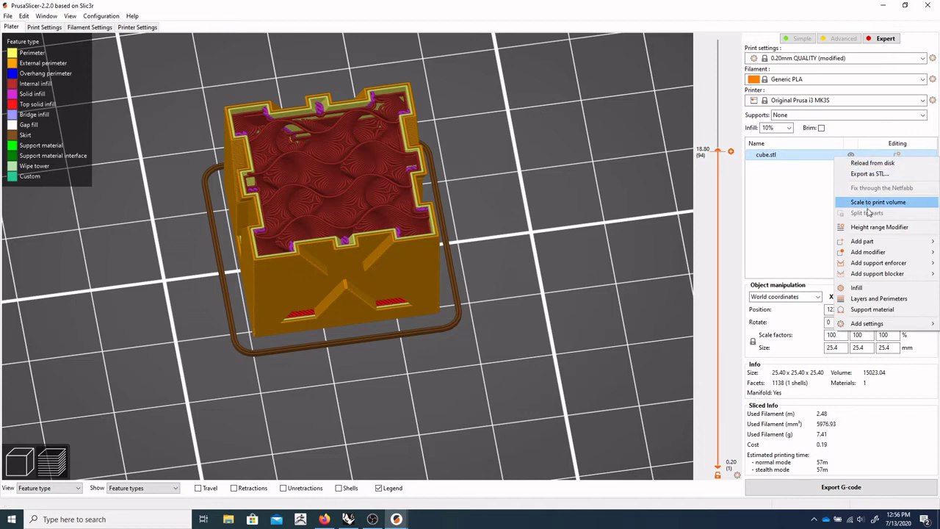
mouse_move(878, 240)
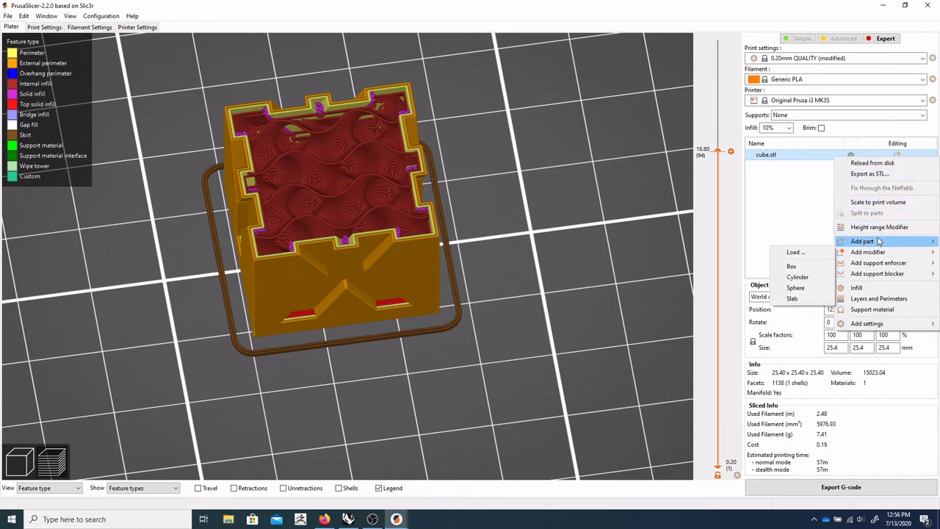
left_click(857, 288)
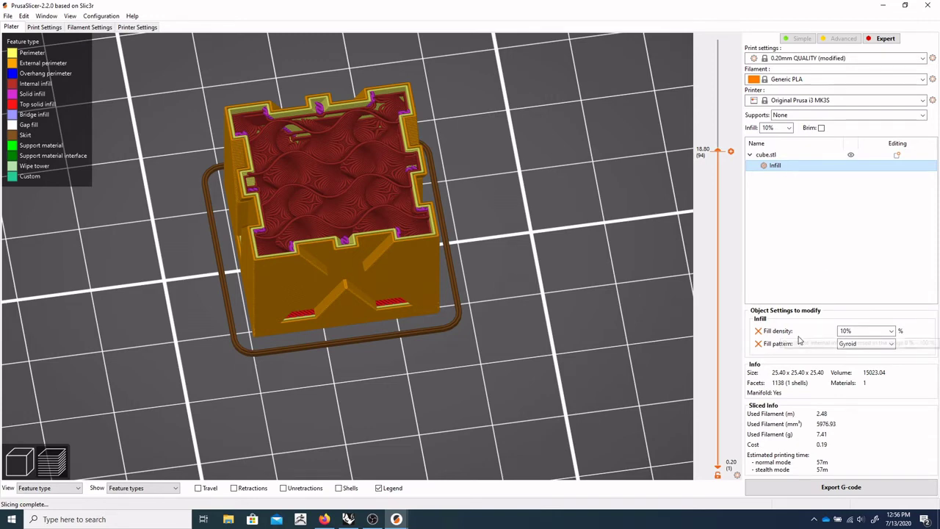
Step: Bring up cube.stl's Infill settings, showing 10% fill density and Gyroid pattern
left_click(779, 155)
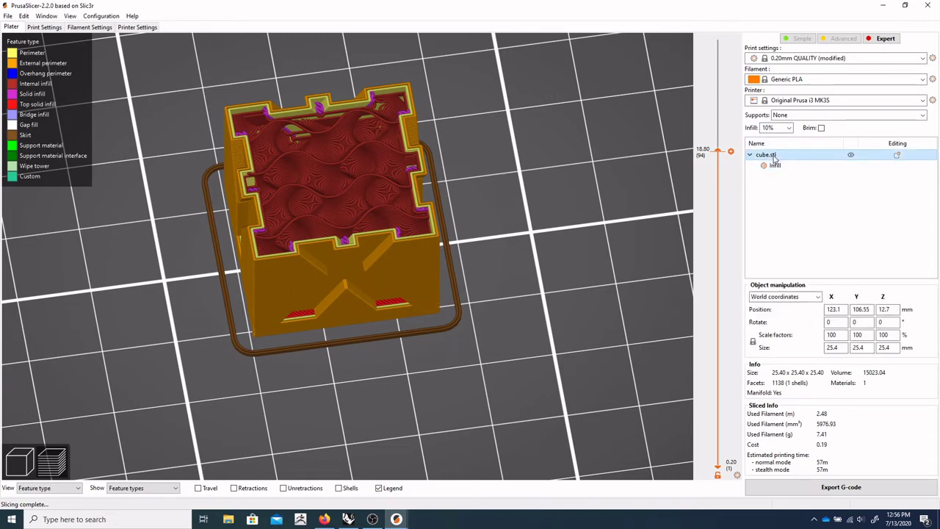
left_click(778, 155)
left_click(829, 156)
left_click(829, 156)
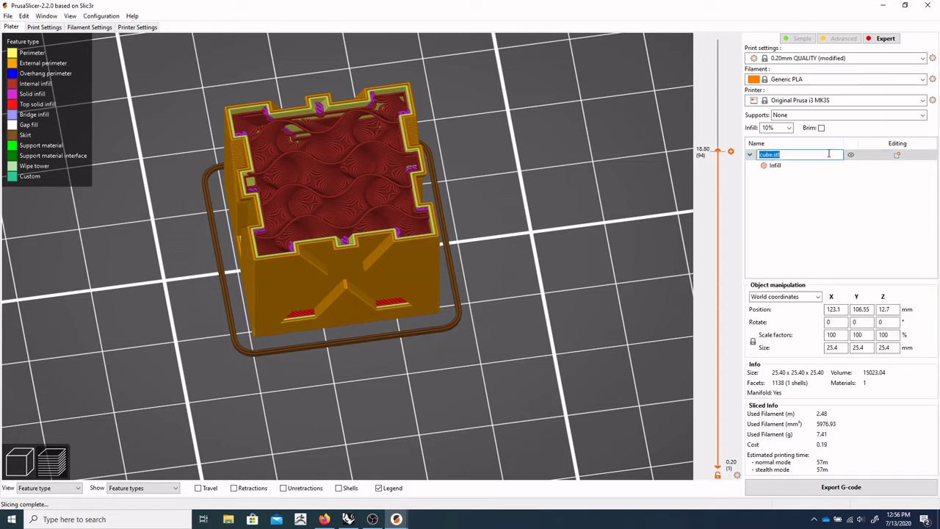
right_click(873, 157)
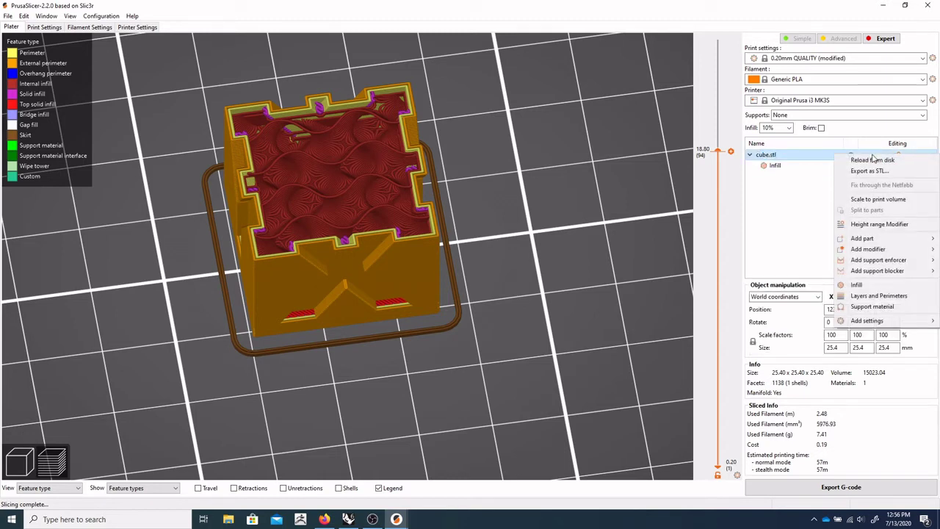
left_click(833, 187)
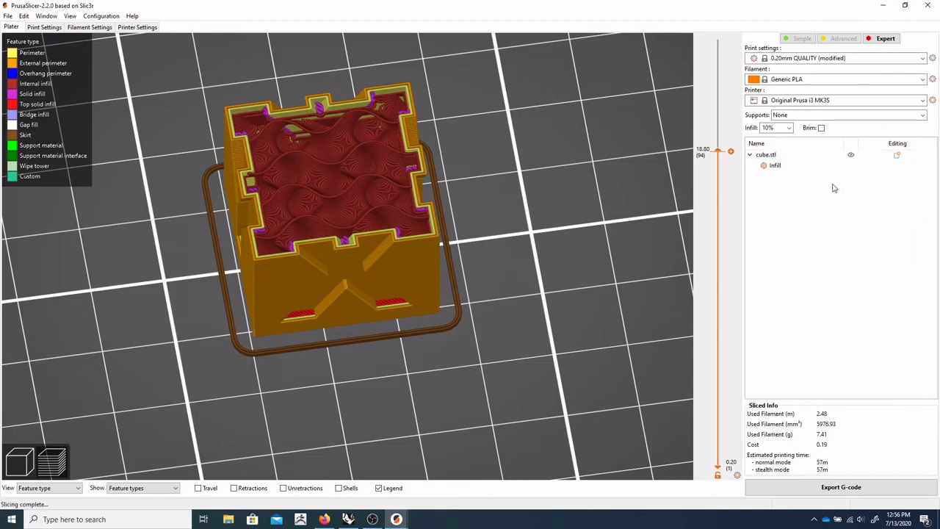
left_click(884, 155)
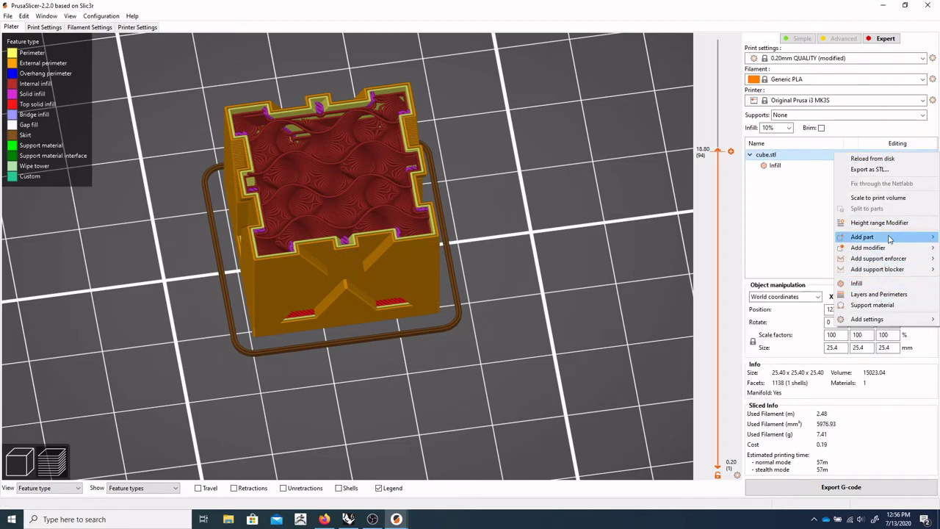
left_click(874, 284)
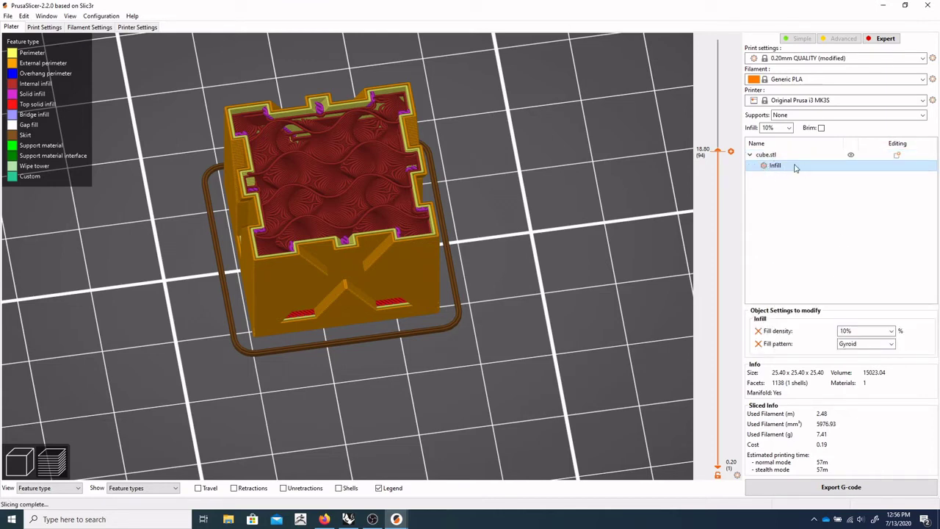
Step: Change the cube's infill pattern to Rectilinear and slice
left_click(891, 331)
left_click(852, 358)
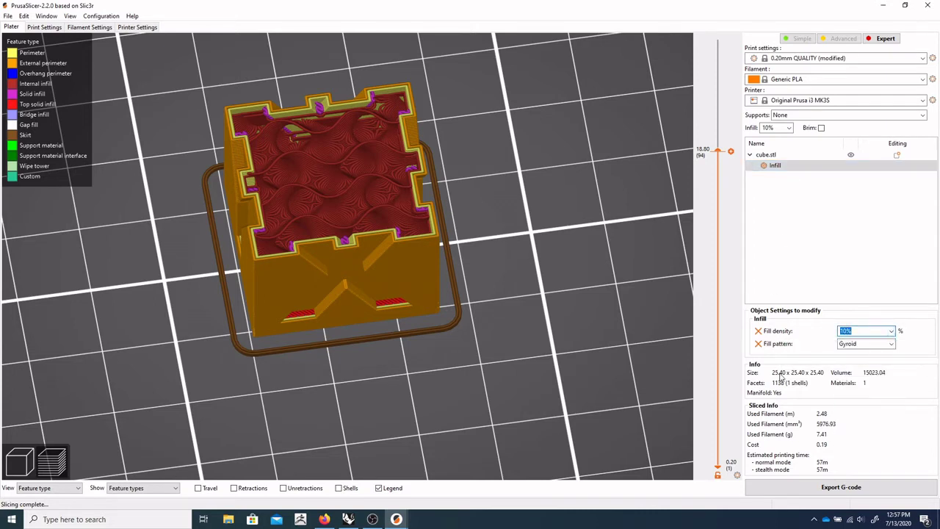
left_click(889, 345)
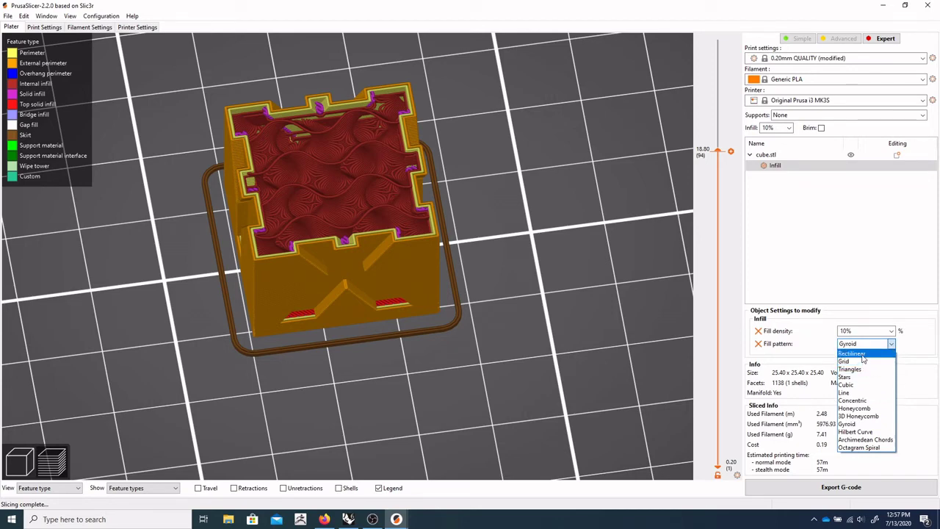
left_click(863, 356)
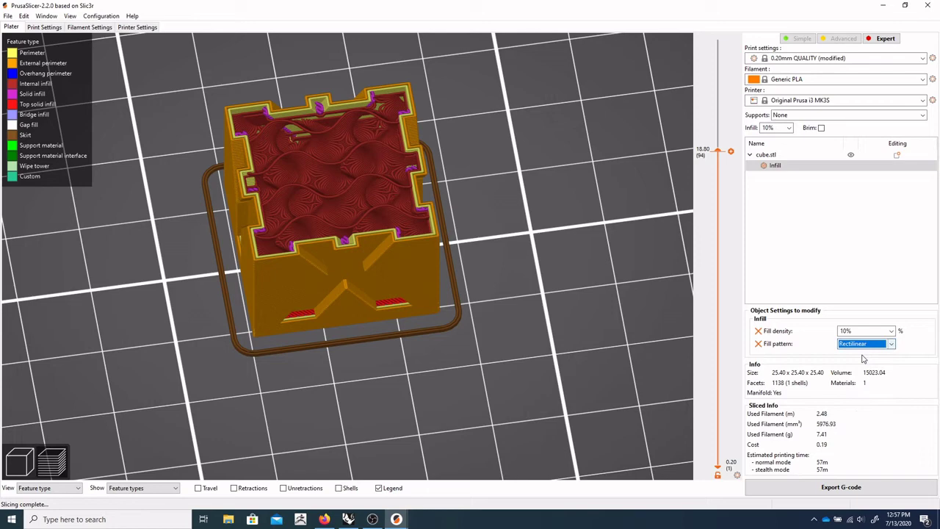
left_click(837, 486)
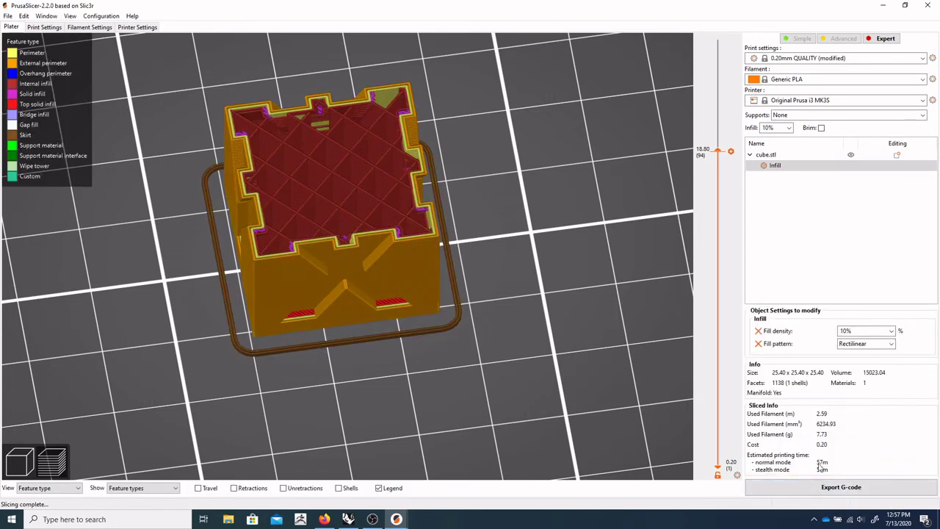
Step: Switch the infill pattern back to Gyroid and re-slice, estimating 57m and 2.48 m
left_click(892, 345)
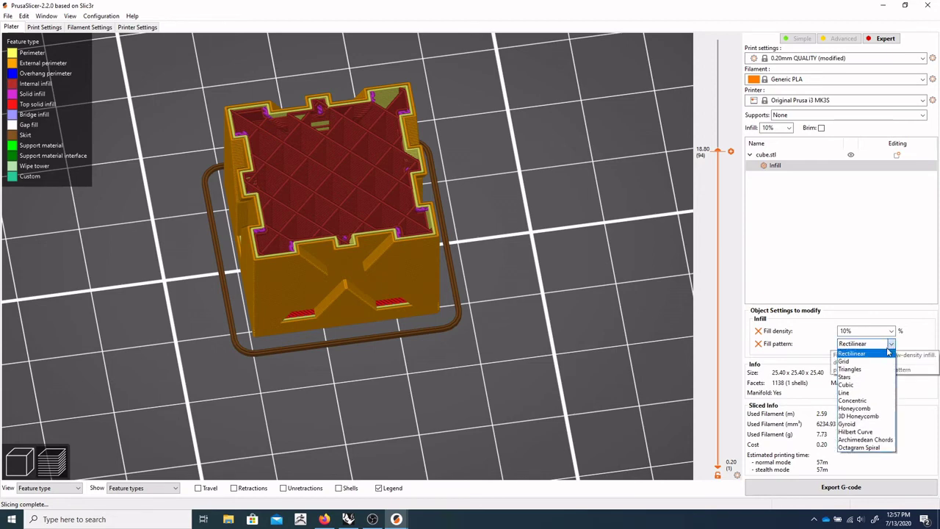
left_click(871, 424)
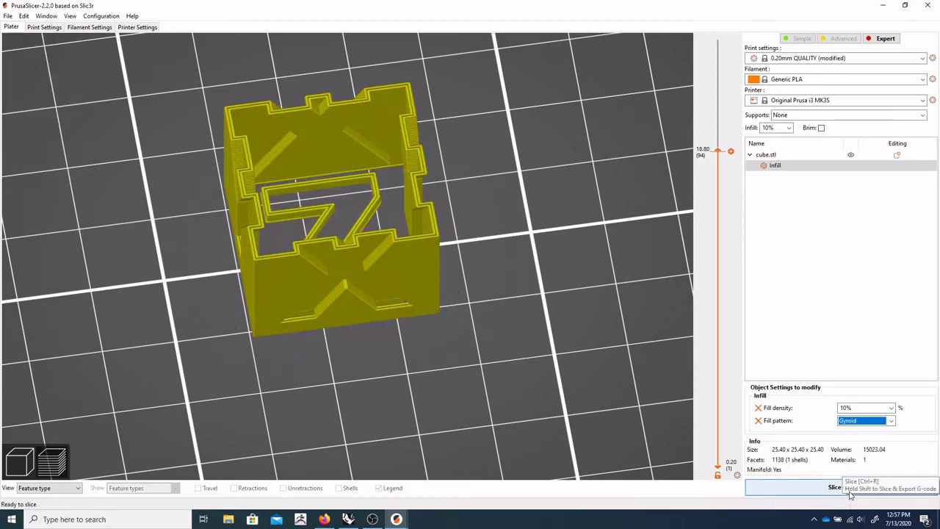
left_click(849, 493)
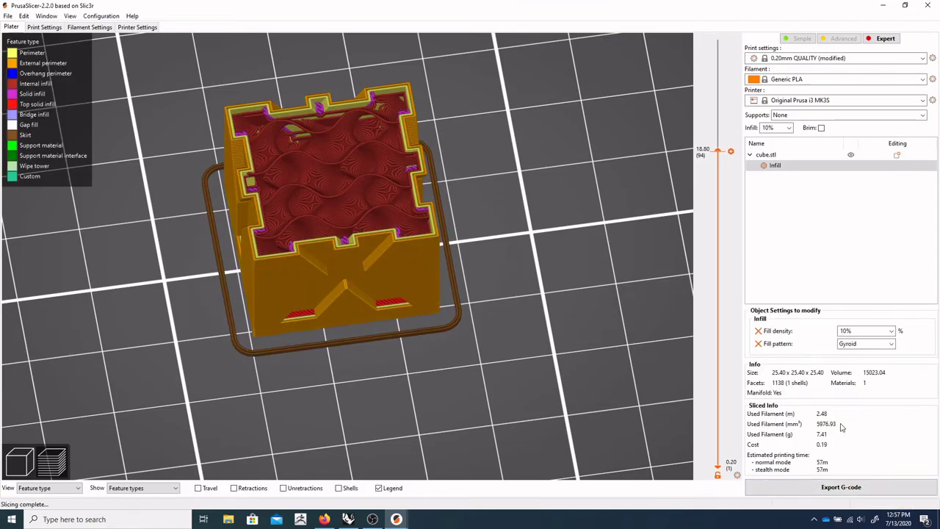
Step: Orbit the sliced cube and raise the upper layer slider to 25.40 mm, layer 127
left_click_drag(514, 235, 556, 281)
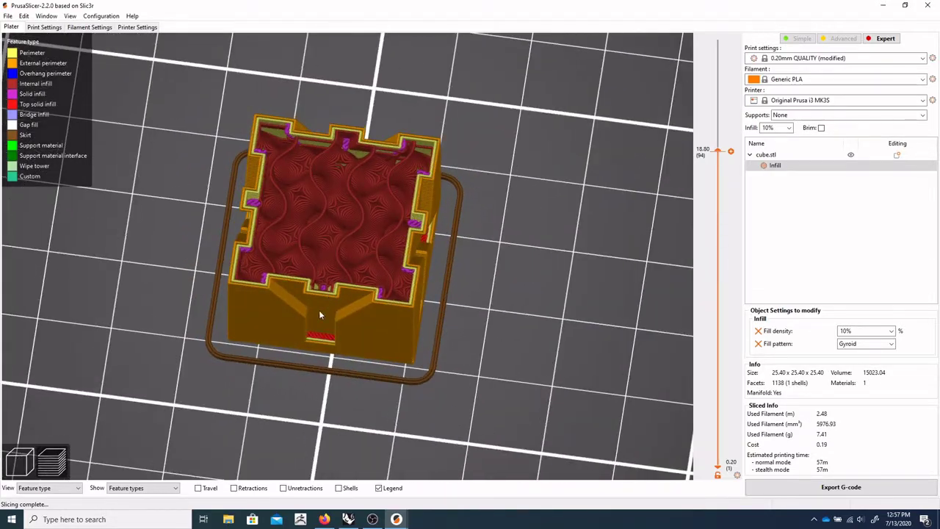
left_click_drag(319, 313, 474, 230)
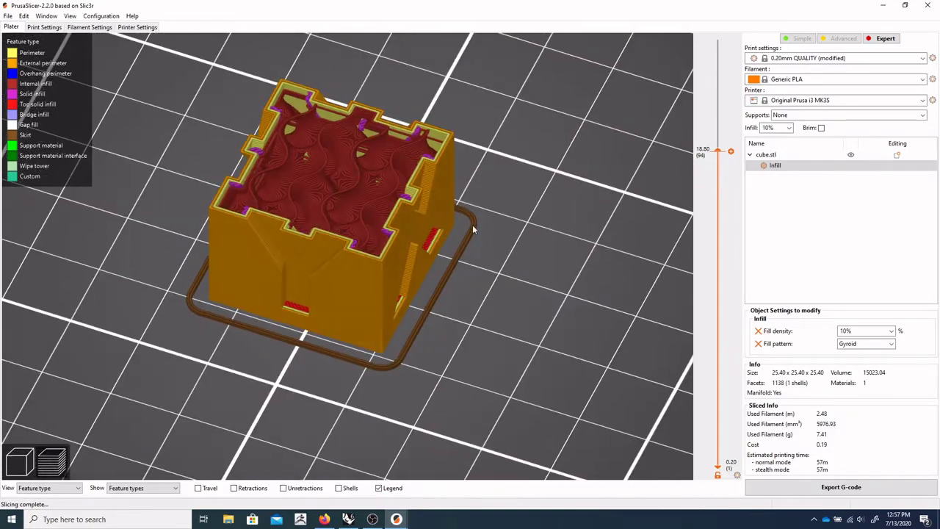
left_click_drag(719, 152, 718, 38)
left_click_drag(547, 183, 534, 236)
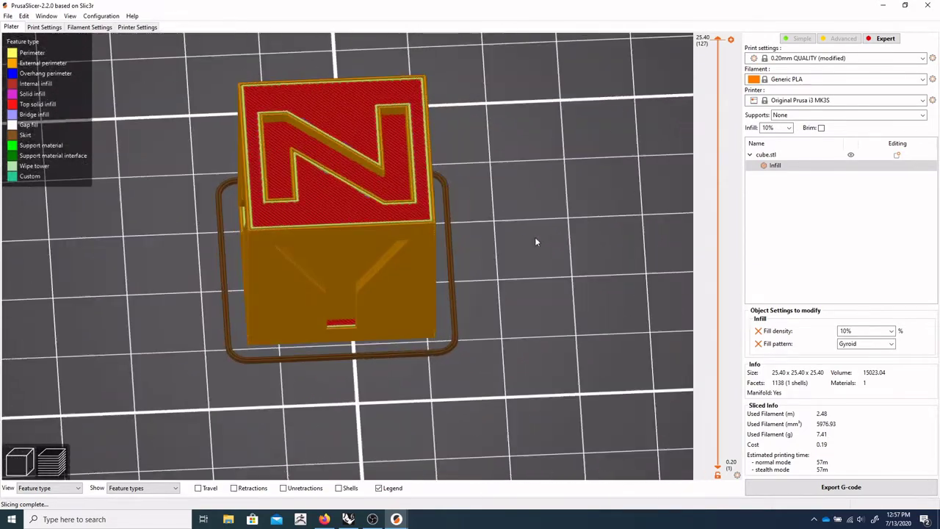
Step: Return to the 3D editor, zoom out and snap to a top-down view
left_click(20, 462)
left_click_drag(186, 316, 190, 298)
scroll(187, 297, "down", 10)
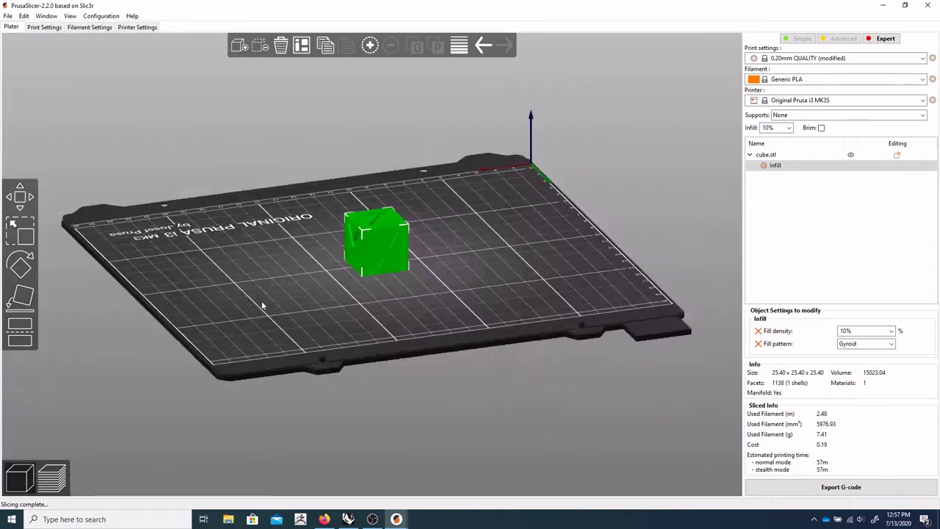
left_click_drag(261, 300, 308, 247)
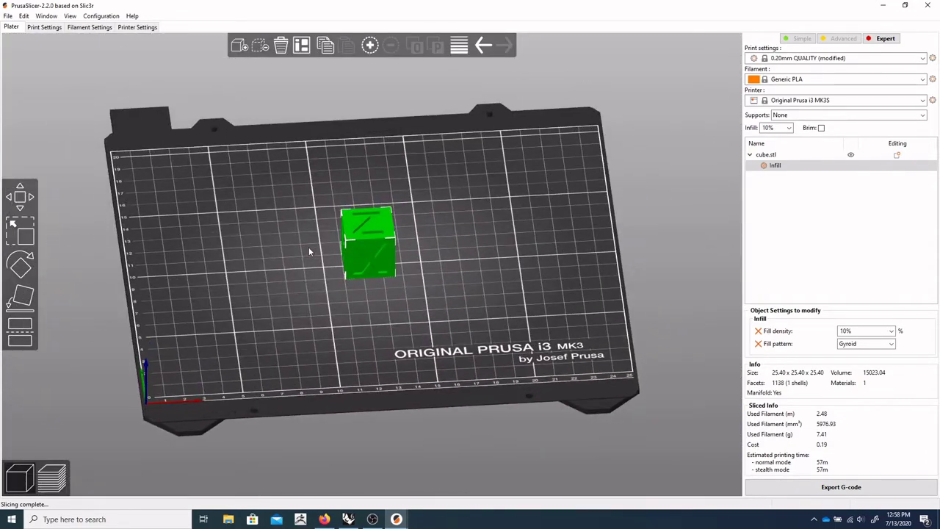
left_click_drag(369, 279, 367, 304)
key("1")
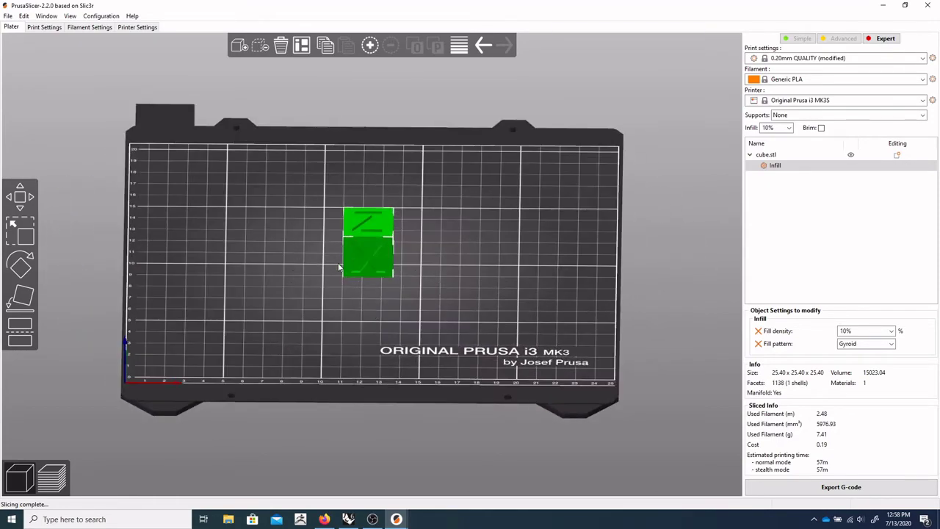
Step: Shift the cube slightly right and along Y on the bed with Move
left_click(20, 196)
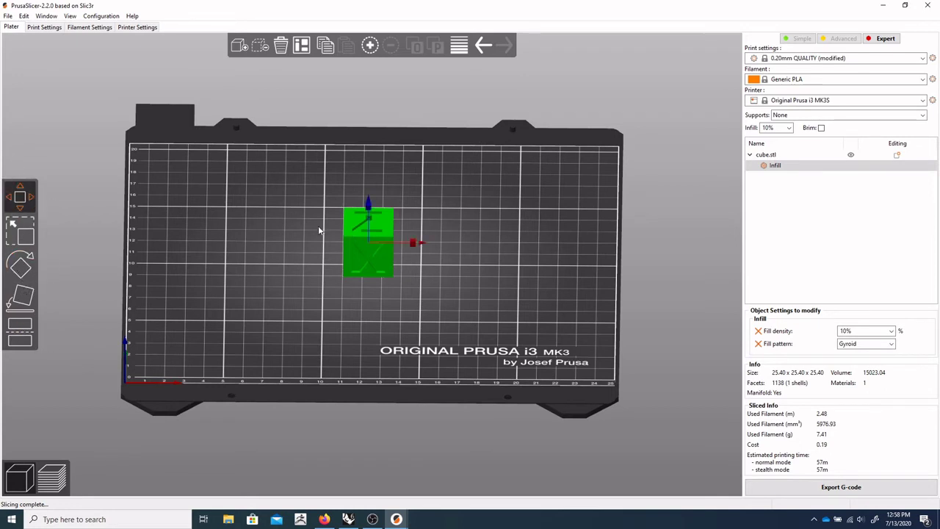
left_click_drag(397, 255, 426, 248)
right_click_drag(383, 239, 345, 243)
mouse_move(342, 215)
left_mouse_down()
mouse_move(344, 198)
mouse_move(343, 219)
left_mouse_up()
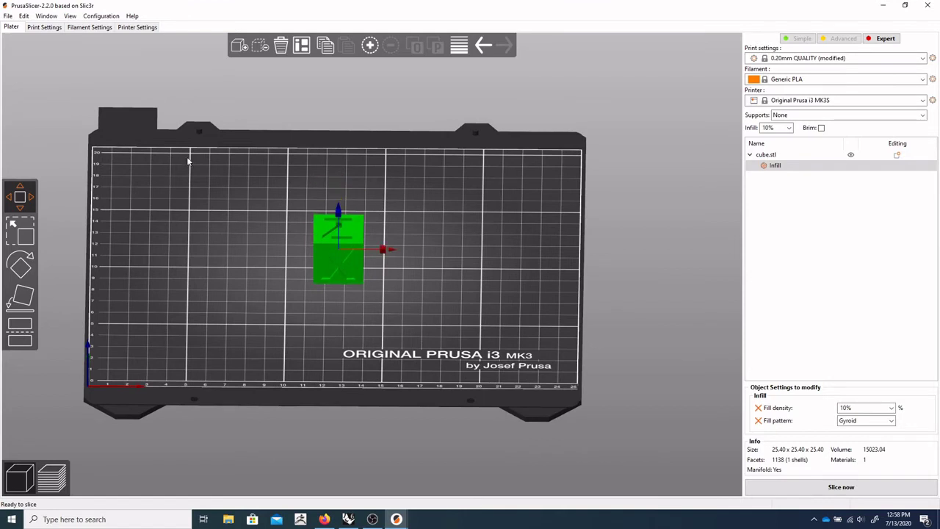
Step: Try the Scale, Rotate and Place on face tools, orbiting around the cube
left_click(25, 232)
left_click(22, 268)
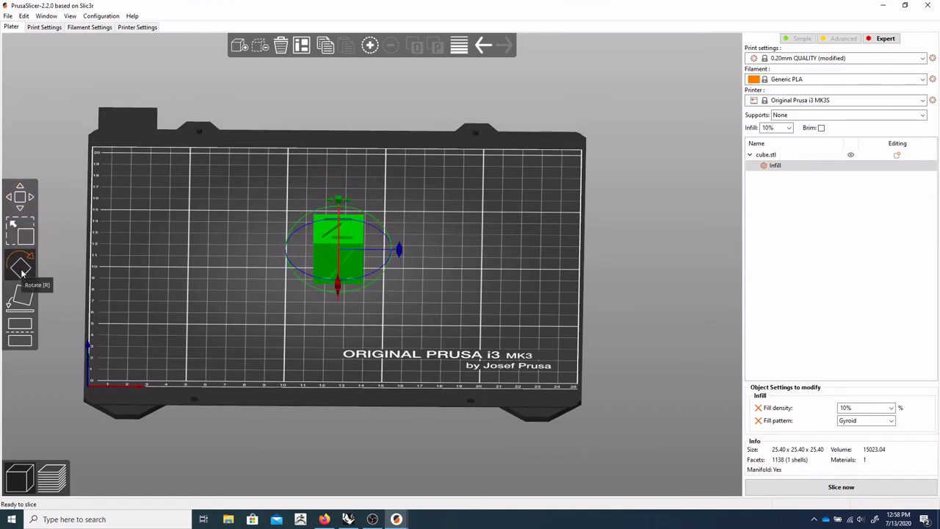
left_click(23, 297)
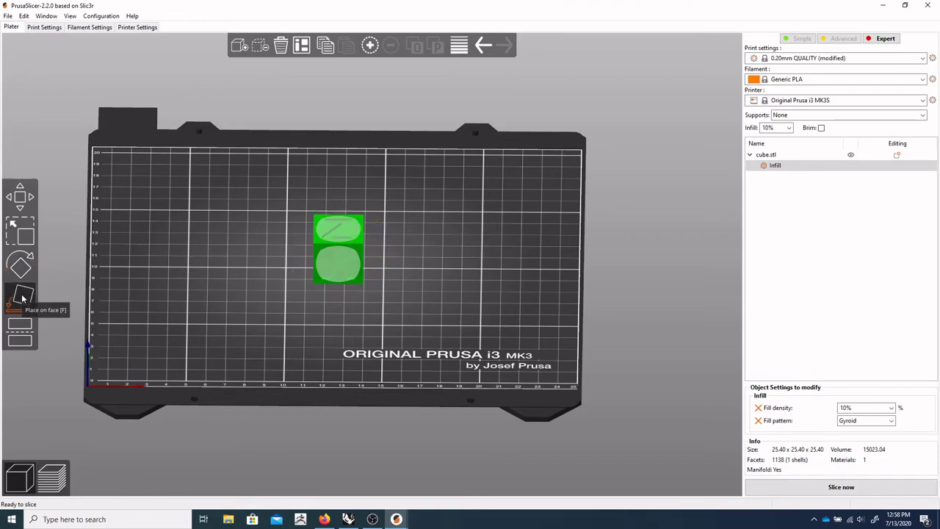
left_click_drag(210, 309, 358, 275)
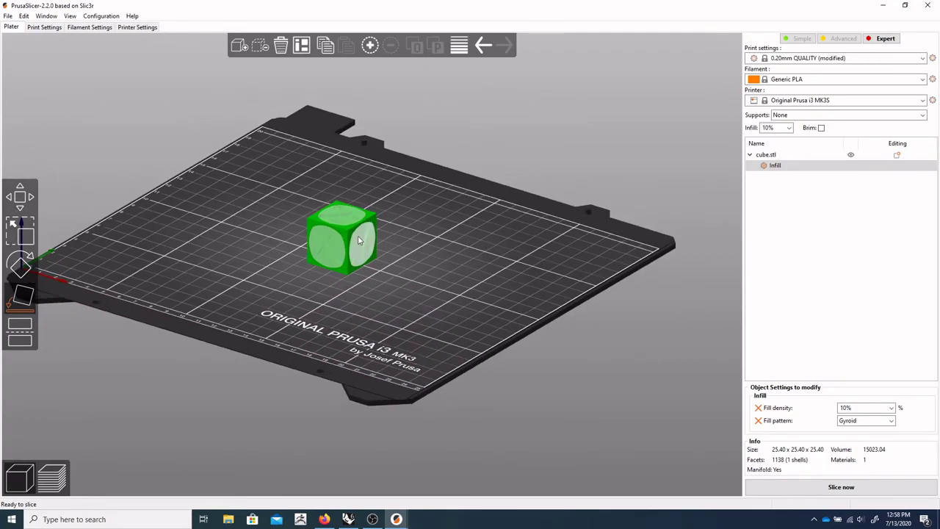
left_click_drag(252, 272, 287, 269)
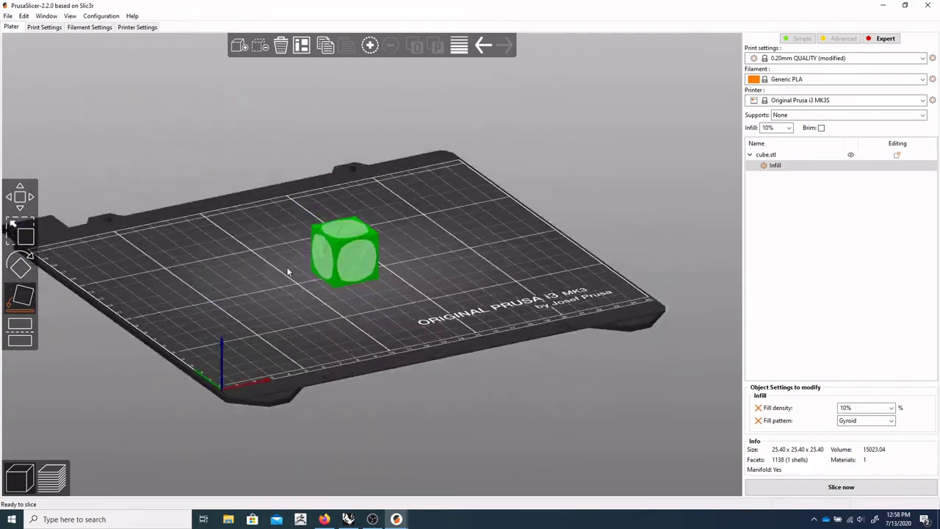
Step: Open the Cut tool, then return to Move without cutting the cube
left_click(21, 330)
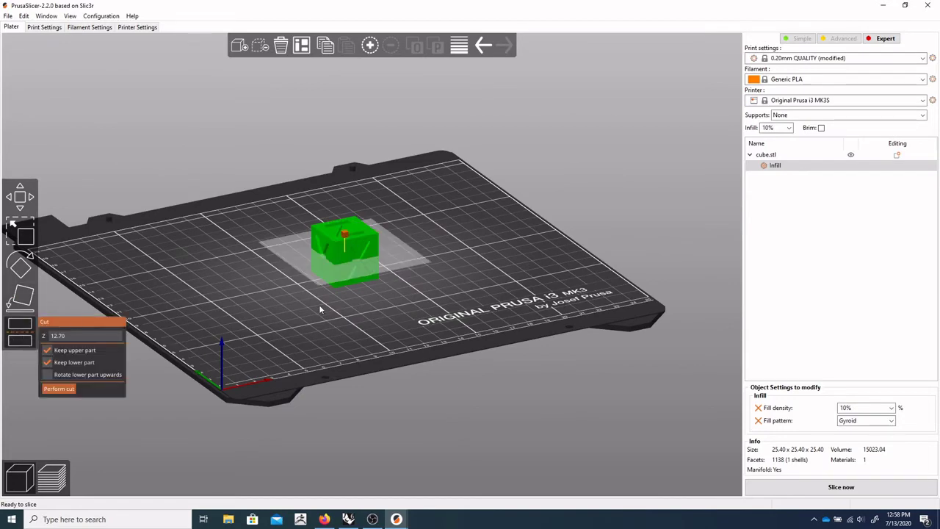
mouse_move(319, 307)
left_mouse_down()
mouse_move(289, 287)
mouse_move(306, 309)
mouse_move(324, 307)
left_mouse_up()
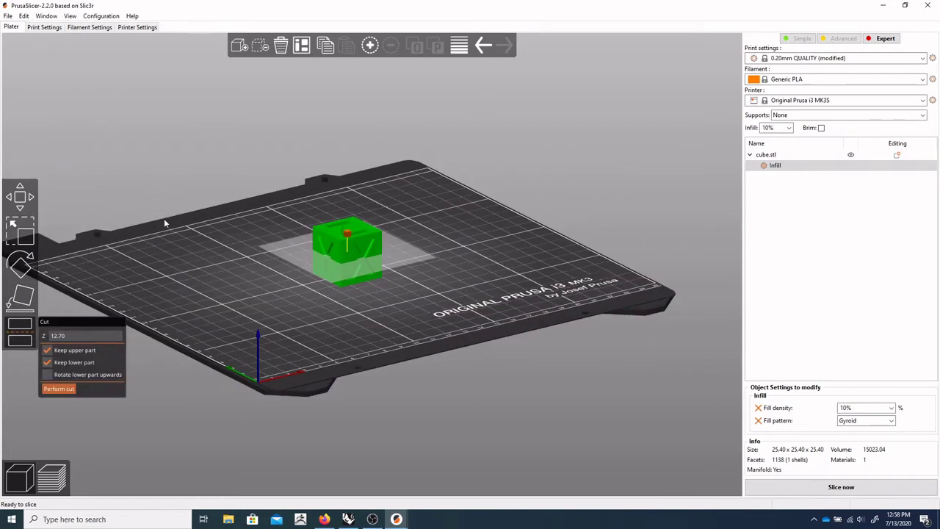
left_click(20, 197)
Step: Orbit around the bed from top-down to side-on views of the cube
left_click_drag(525, 261, 504, 264)
left_click_drag(389, 175, 411, 162)
left_click_drag(216, 258, 246, 260)
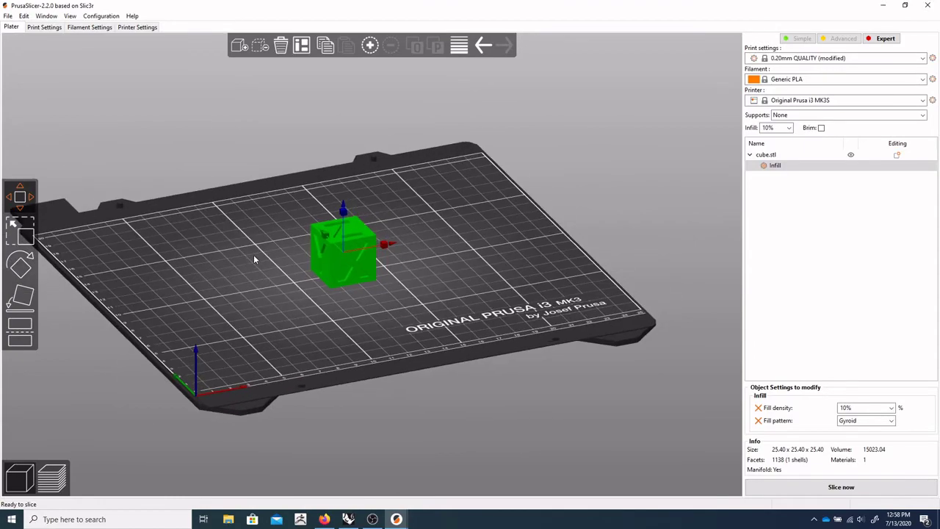
left_click_drag(58, 240, 245, 318)
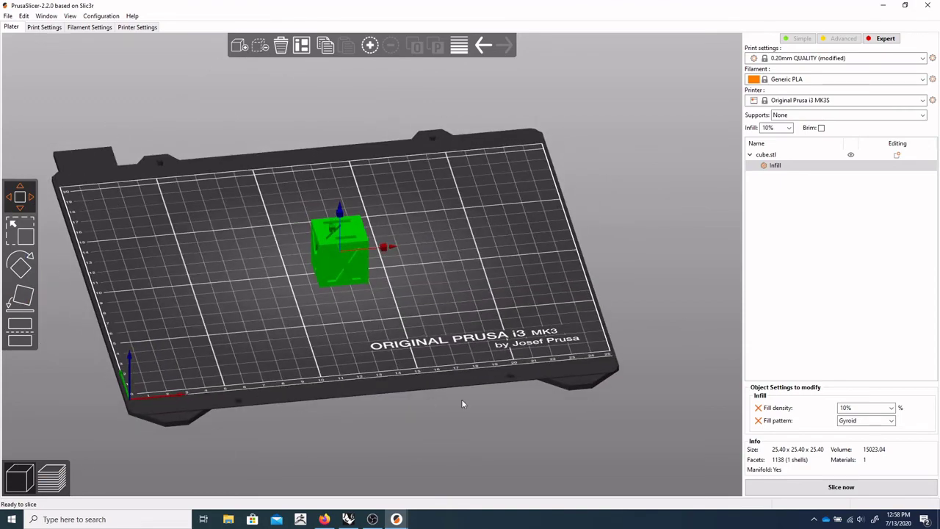
left_click_drag(461, 403, 441, 404)
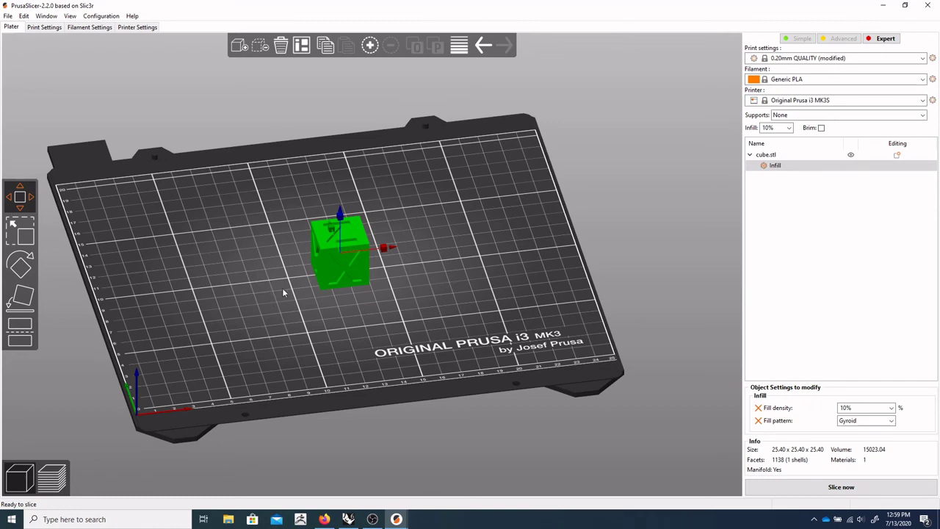
left_click_drag(282, 292, 212, 269)
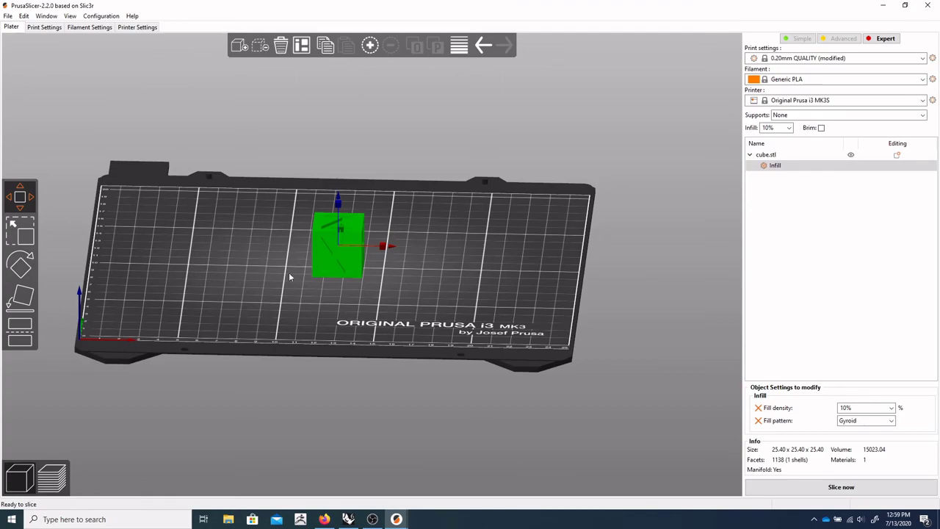
left_click_drag(294, 275, 296, 288)
Step: Re-slice the cube and save the project as cube.3mf in the prusa test folder
left_click(841, 486)
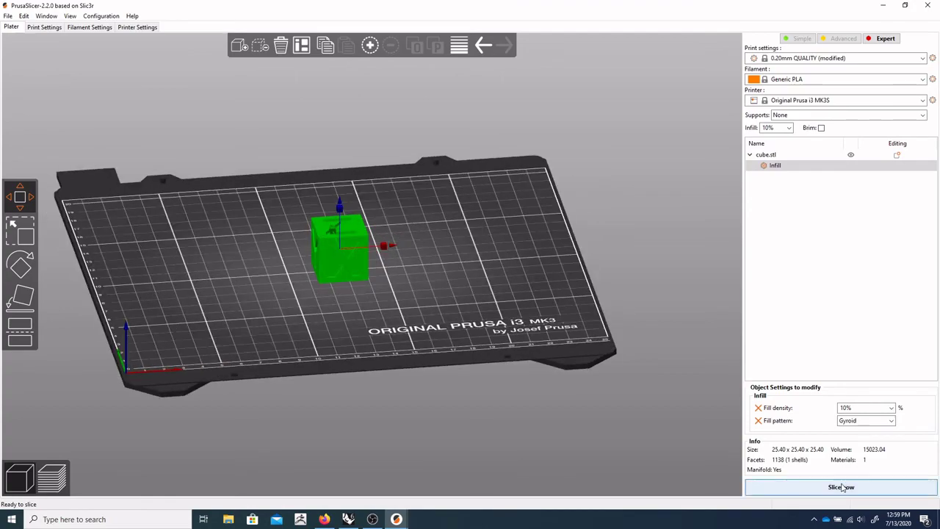
left_click_drag(514, 309, 476, 328)
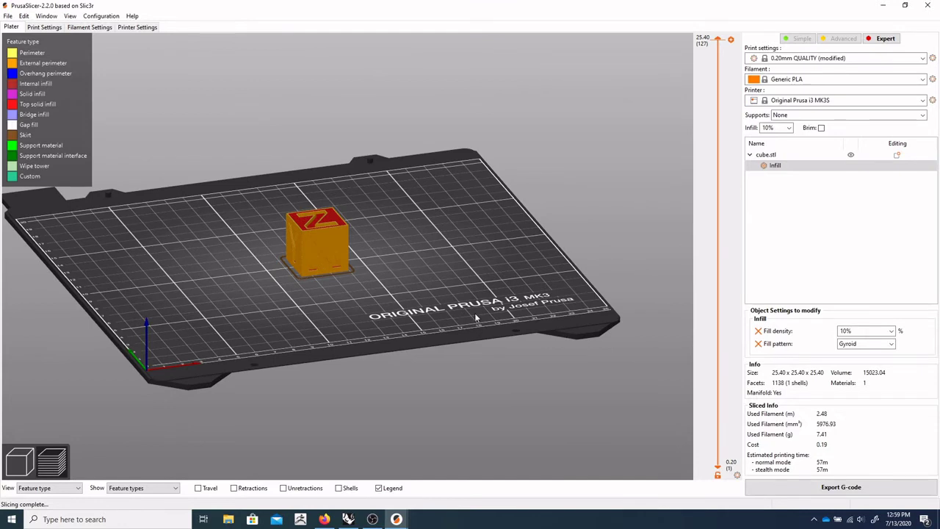
left_click(8, 16)
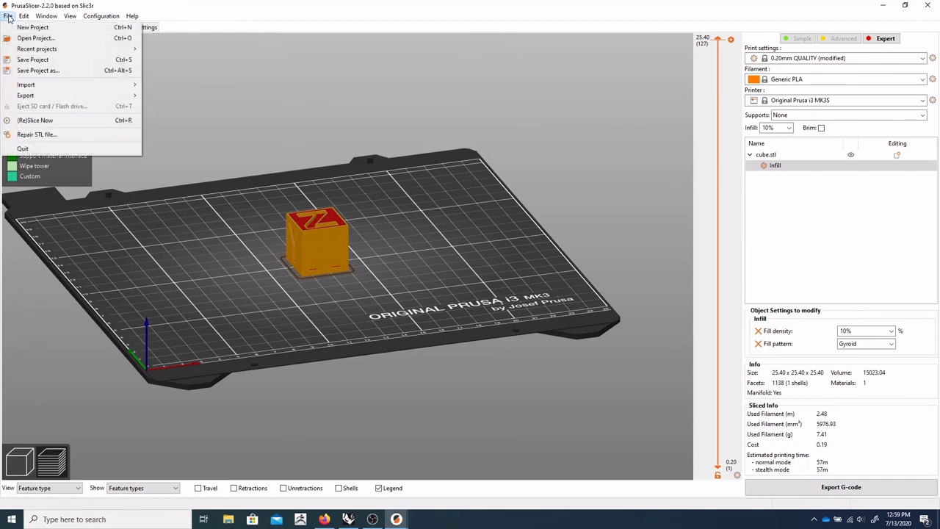
left_click(44, 70)
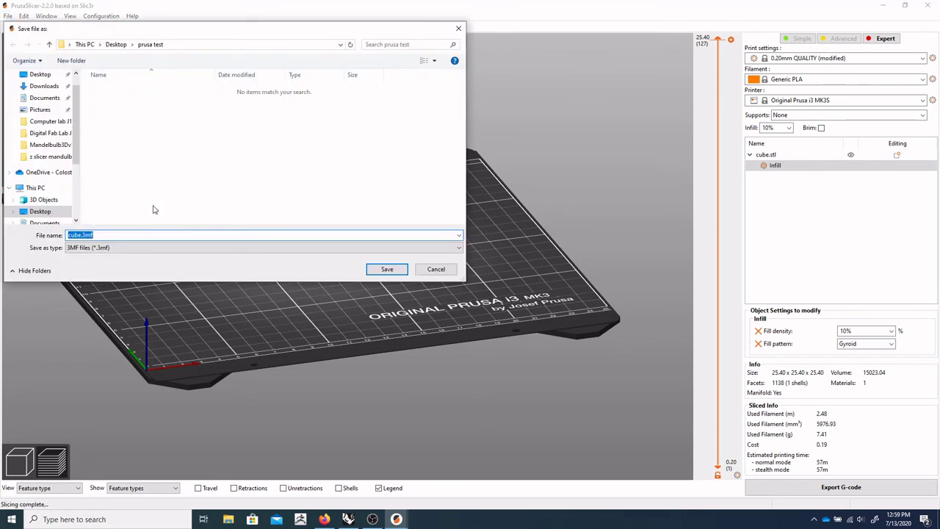
left_click(78, 235)
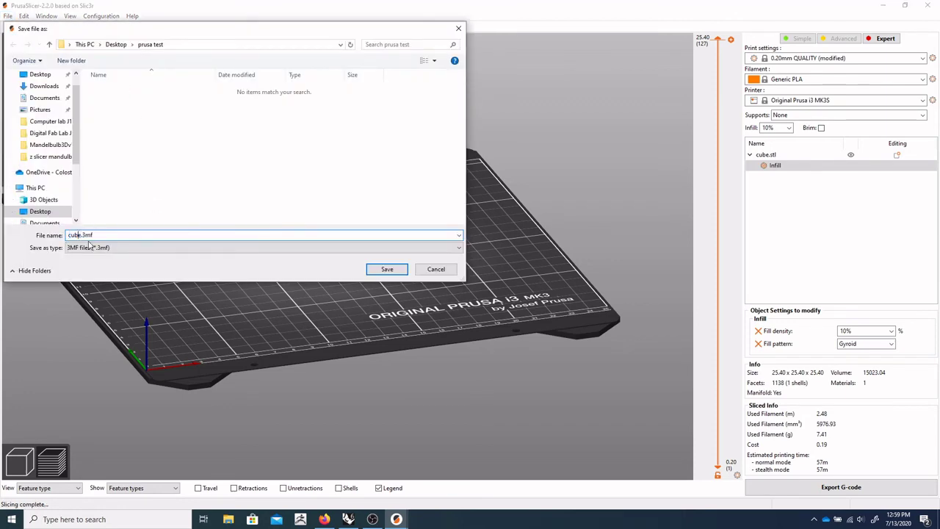
left_click(387, 270)
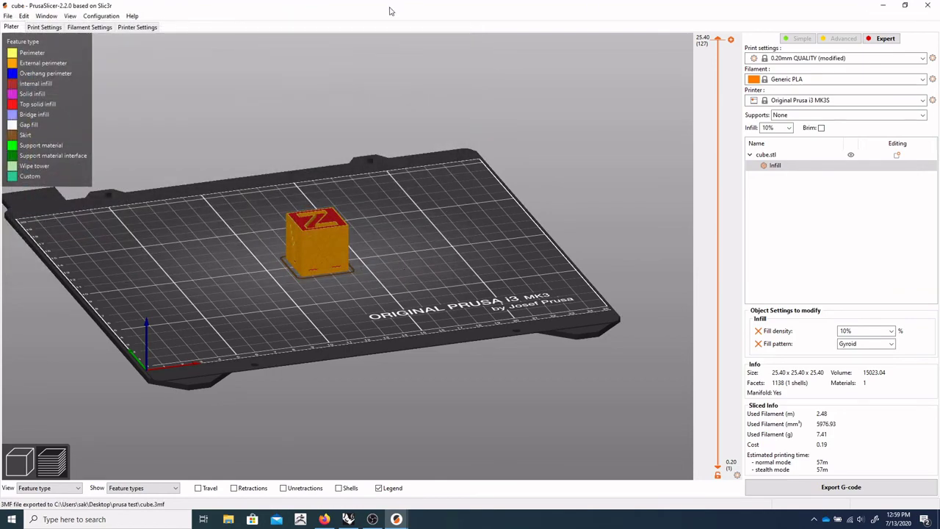
Step: Reopen the cube.3mf project via File > Open Project
left_click_drag(389, 244, 209, 85)
left_click(7, 16)
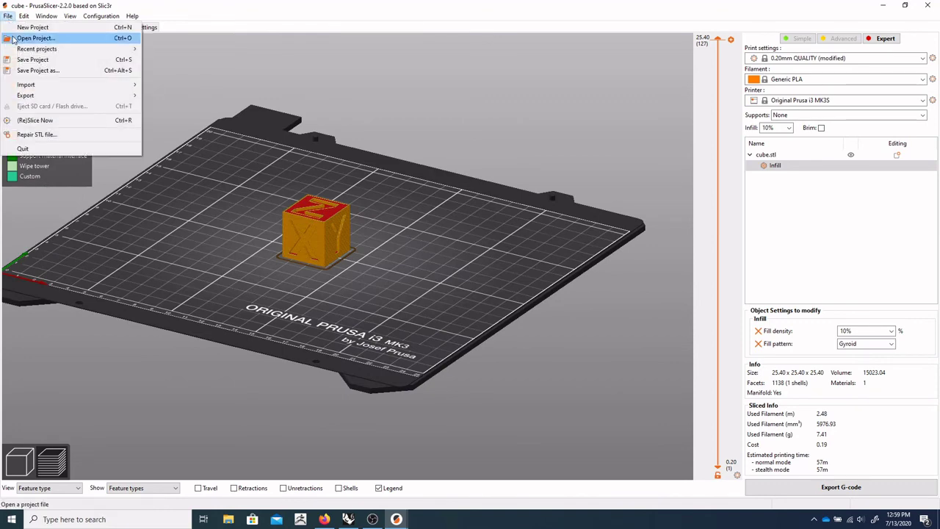
left_click(18, 38)
left_click(112, 89)
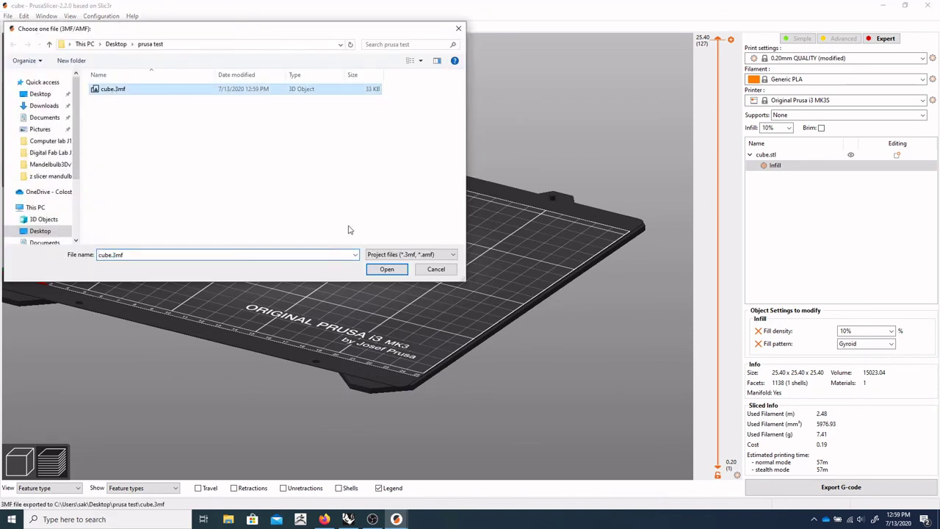
left_click(385, 269)
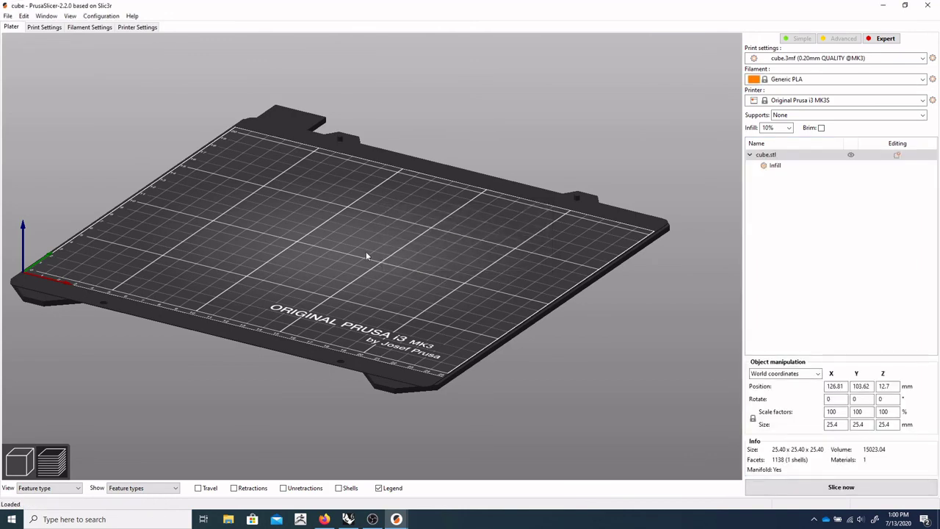
Step: Switch to the 3D view and slice the reopened cube, estimating 57m
left_click_drag(331, 267, 361, 293)
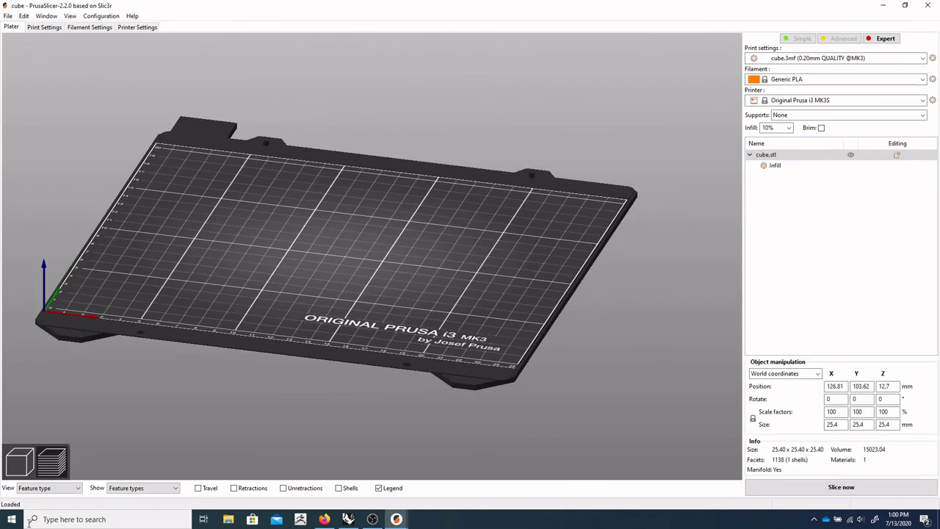
left_click(31, 474)
left_click(779, 487)
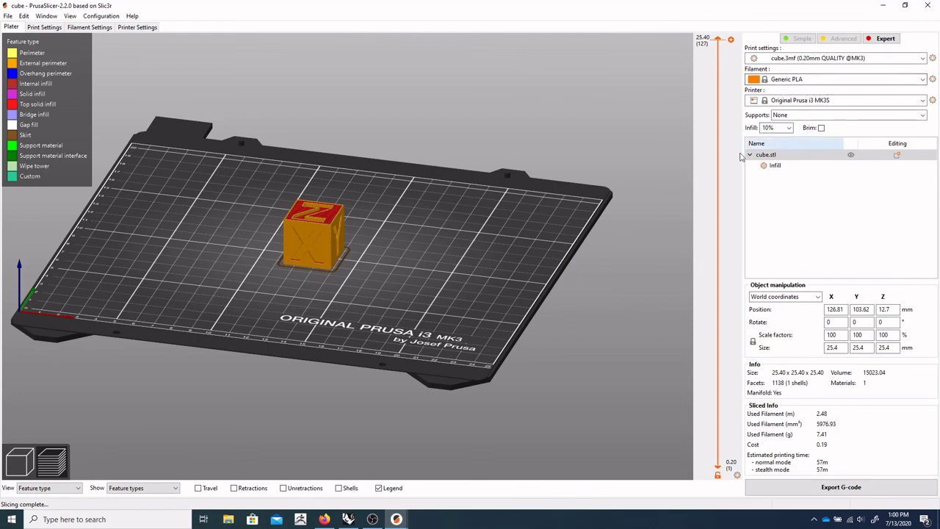
left_click_drag(428, 283, 448, 285)
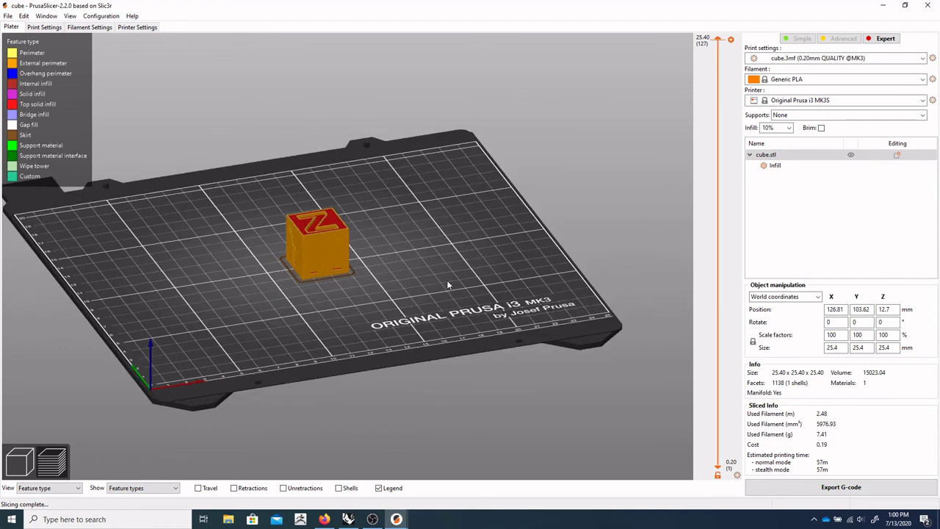